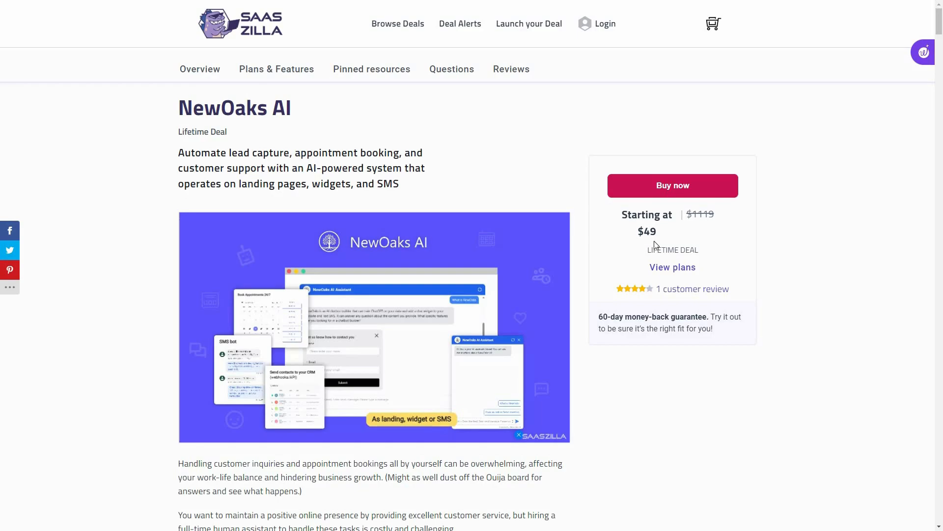
Step: Review the NewOaks AI lifetime deal's terms, included features and the three license tiers
{"action": "left_click", "coordinate": [681, 277]}
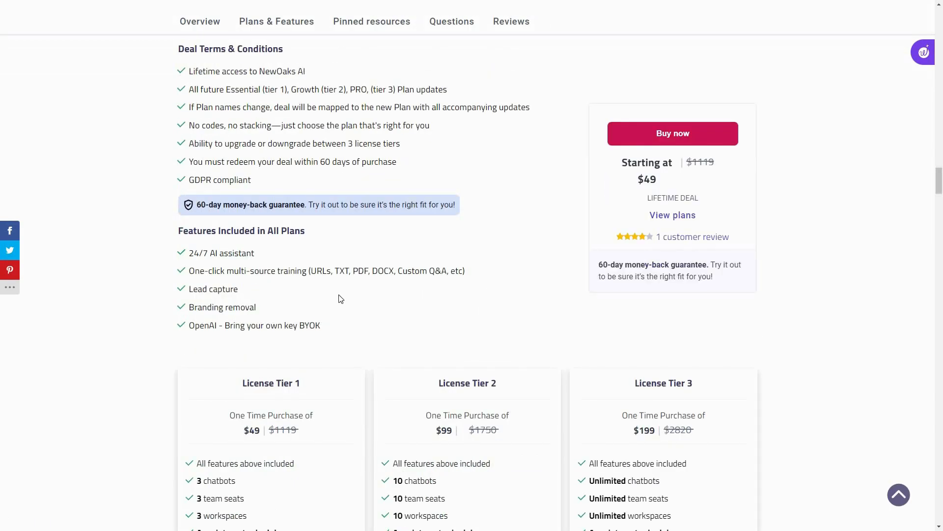
{"action": "scroll", "coordinate": [340, 297], "scroll_direction": "down", "scroll_amount": 3}
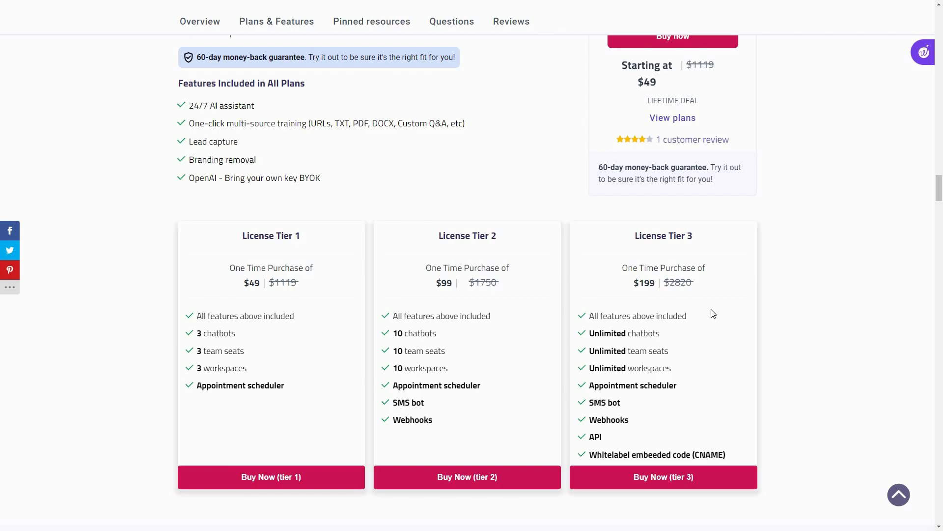
{"action": "scroll", "coordinate": [616, 245], "scroll_direction": "down", "scroll_amount": 2}
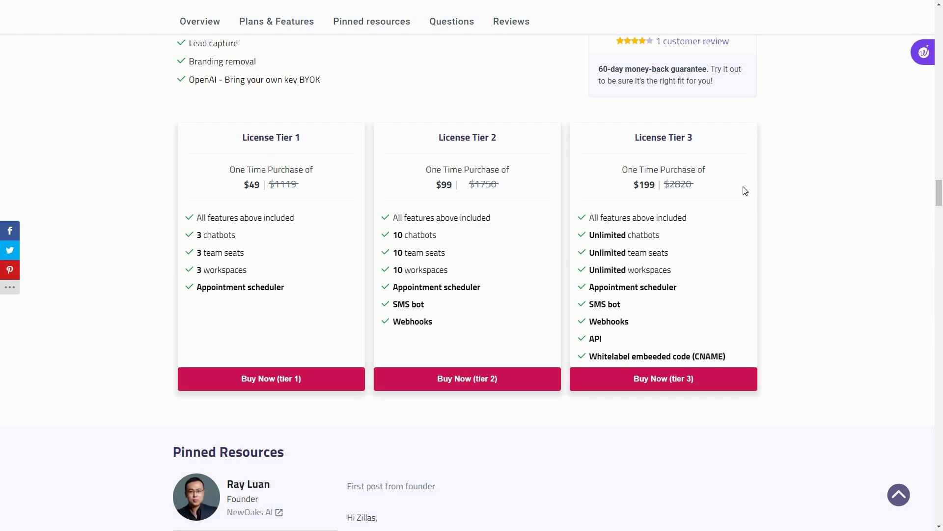
{"action": "scroll", "coordinate": [746, 191], "scroll_direction": "up", "scroll_amount": 8}
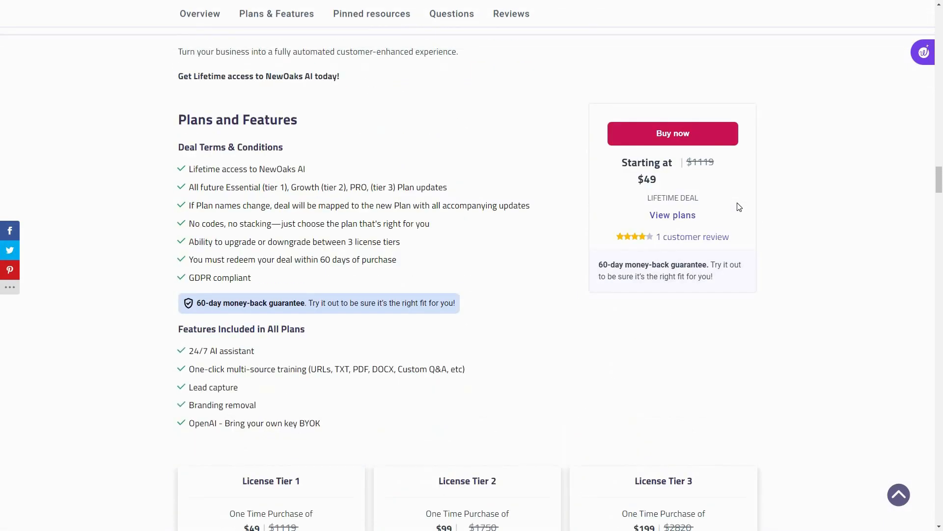
{"action": "scroll", "coordinate": [721, 202], "scroll_direction": "up", "scroll_amount": 4}
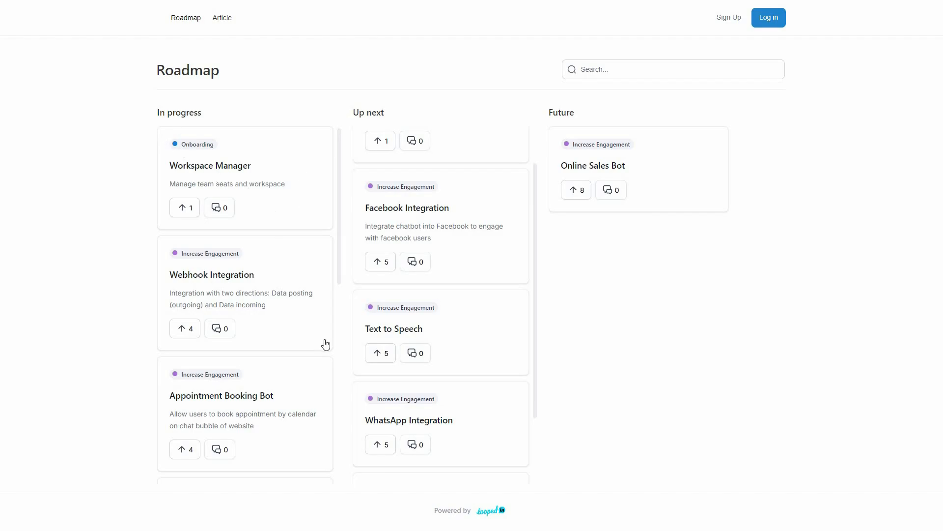
Step: Examine the in-progress and upcoming features on the product roadmap
{"action": "scroll", "coordinate": [325, 344], "scroll_direction": "down", "scroll_amount": 3}
{"action": "scroll", "coordinate": [326, 359], "scroll_direction": "down", "scroll_amount": 5}
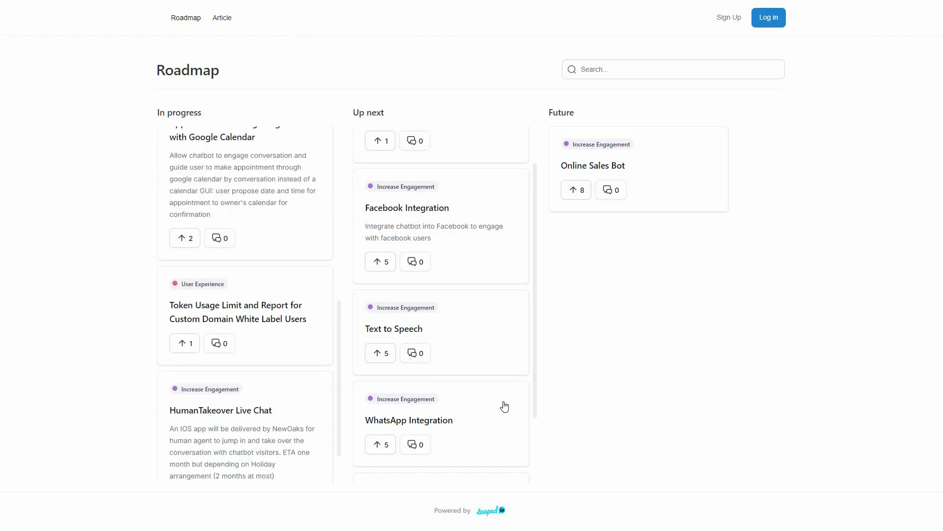
{"action": "scroll", "coordinate": [504, 406], "scroll_direction": "down", "scroll_amount": 2}
{"action": "scroll", "coordinate": [505, 405], "scroll_direction": "up", "scroll_amount": 3}
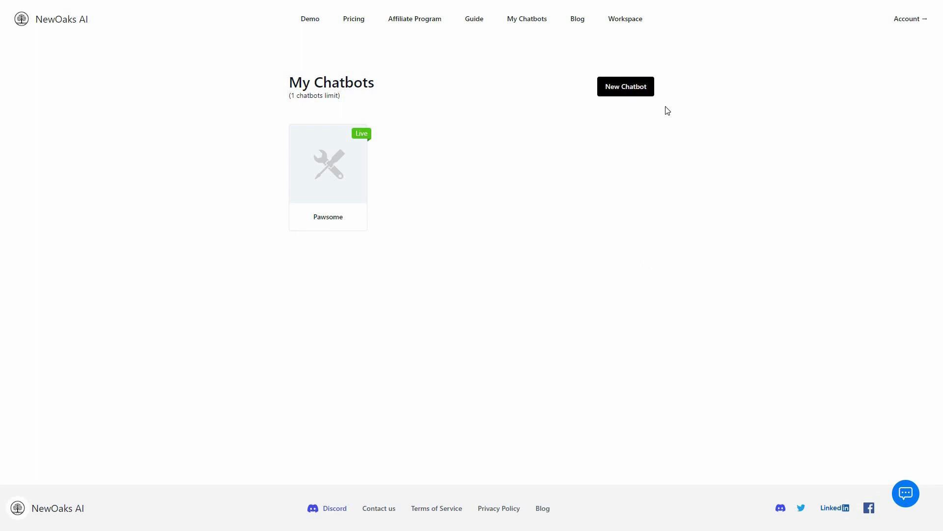
Step: Start a new chatbot and look over its text and website data source options, including crawl and sitemap
{"action": "left_click", "coordinate": [622, 89]}
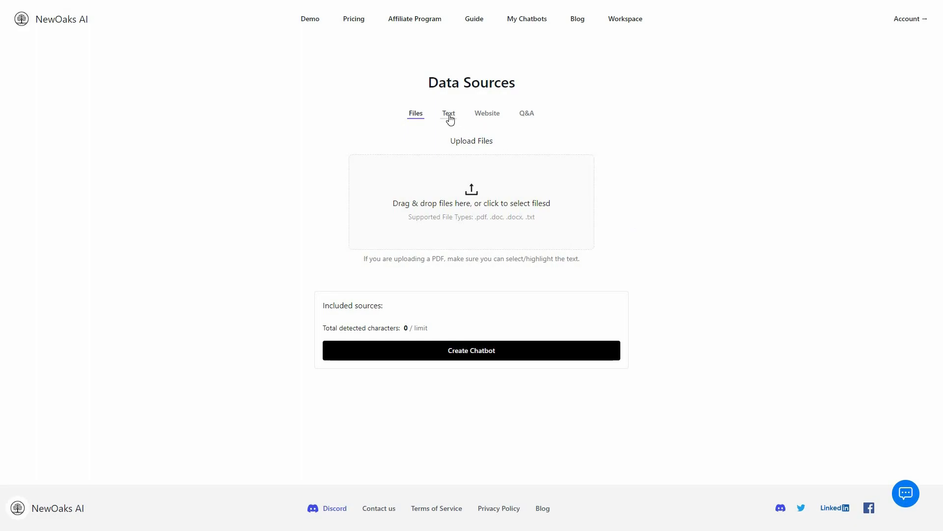
{"action": "left_click", "coordinate": [377, 181]}
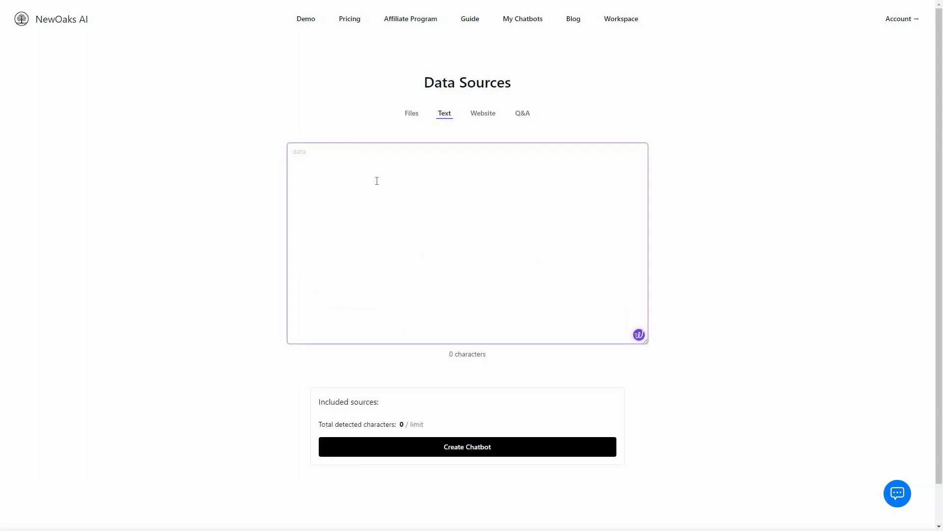
{"action": "left_click", "coordinate": [484, 114]}
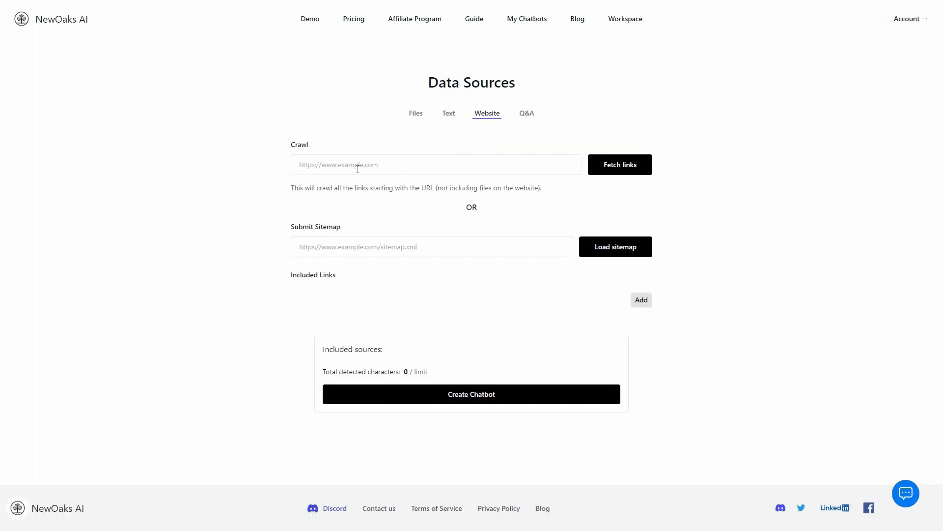
{"action": "left_click", "coordinate": [341, 169]}
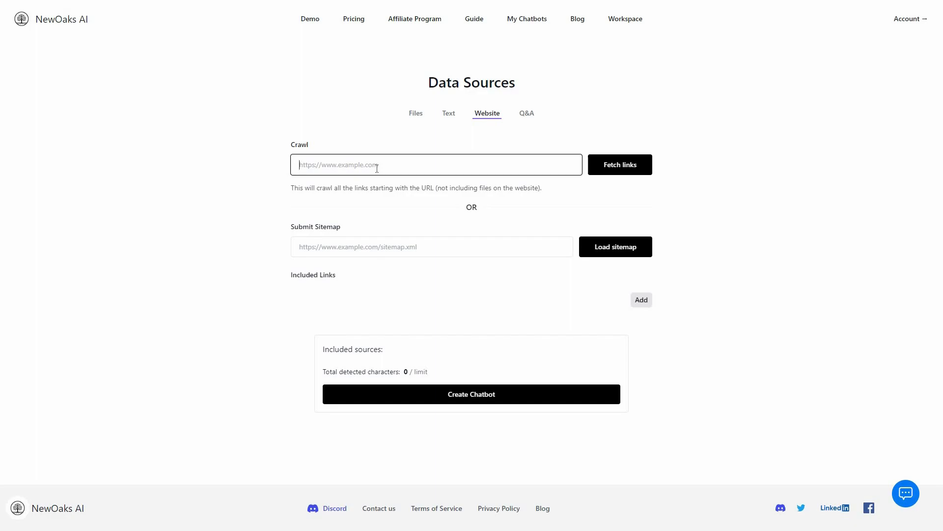
{"action": "left_click", "coordinate": [343, 247]}
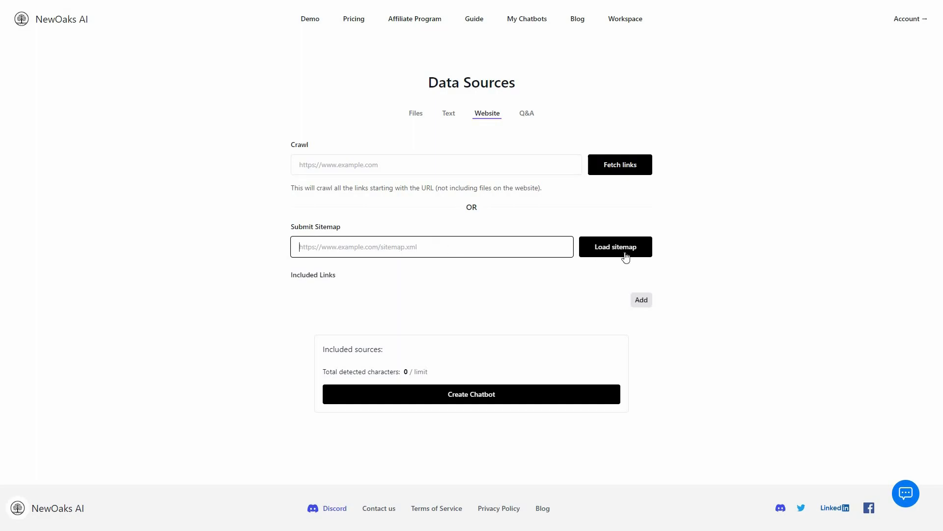
{"action": "left_click", "coordinate": [384, 268]}
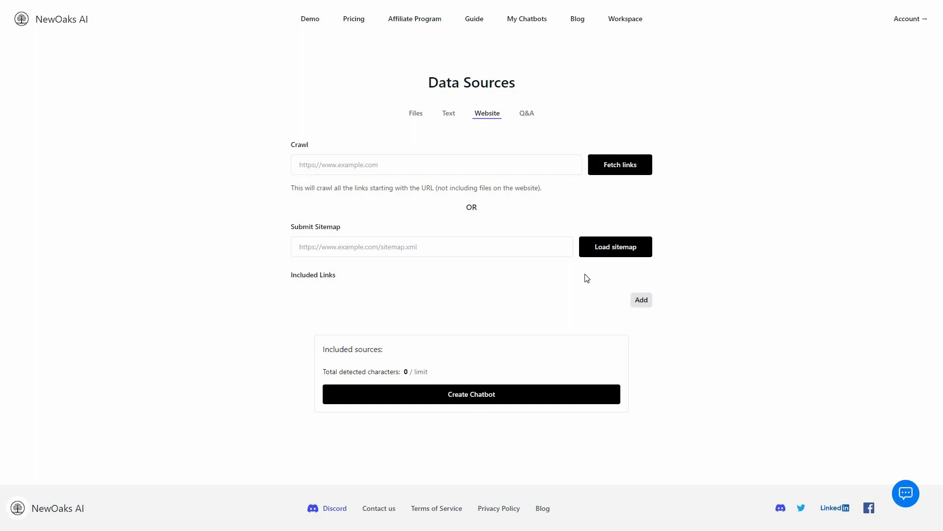
Step: Add two blank link entries to the website source's included links
{"action": "left_click", "coordinate": [642, 300]}
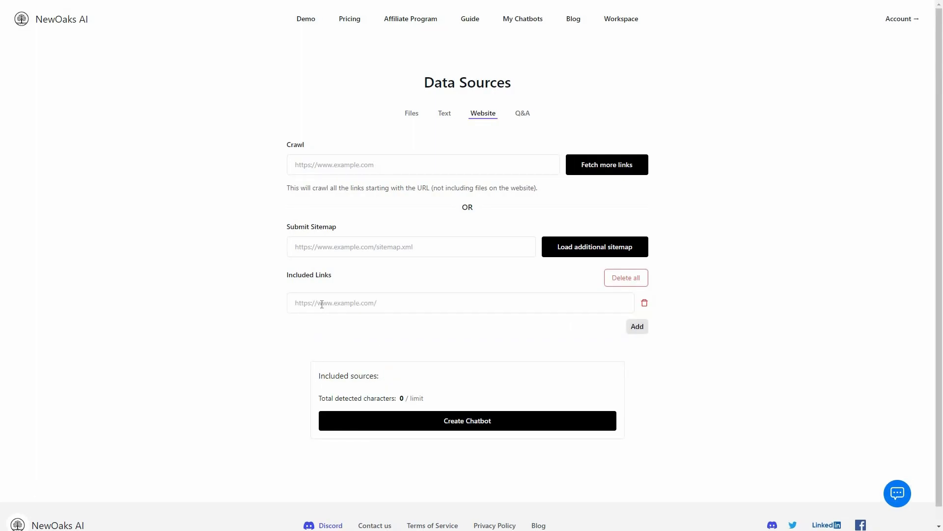
{"action": "left_click", "coordinate": [322, 304]}
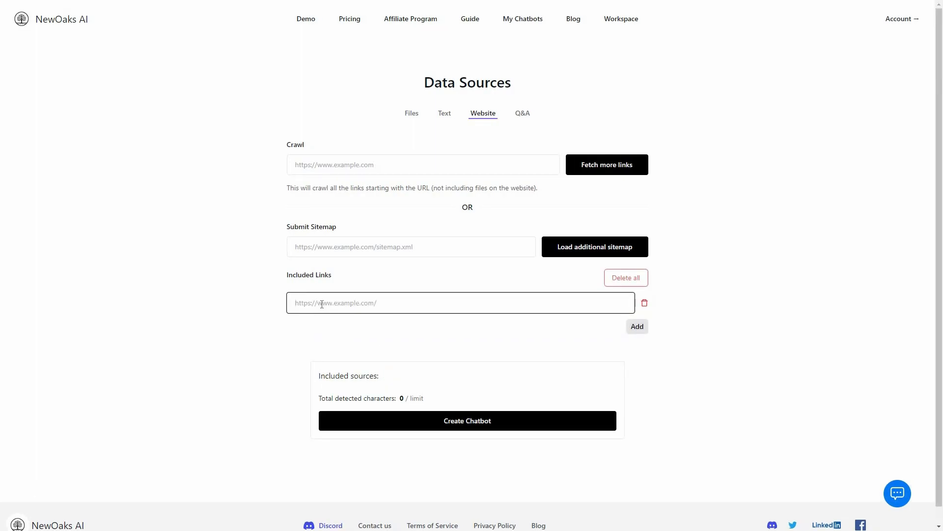
{"action": "left_click", "coordinate": [637, 327]}
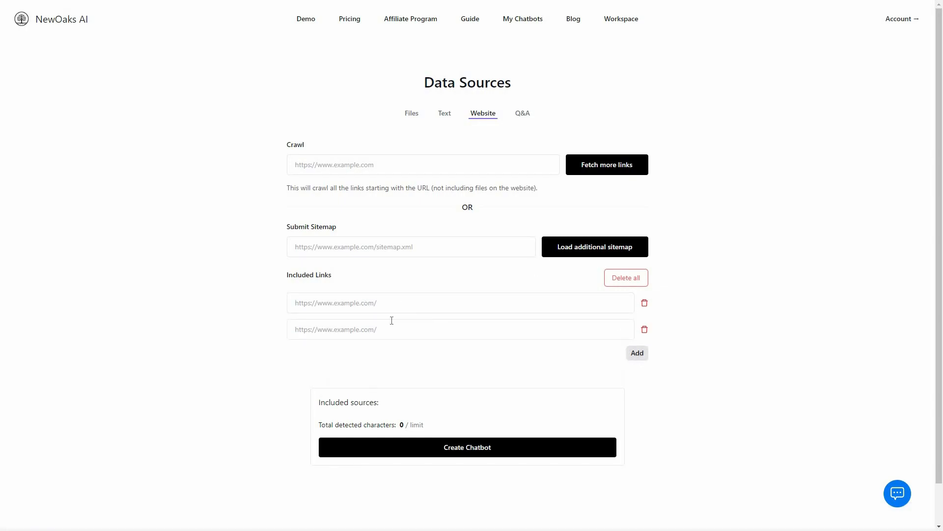
{"action": "left_click", "coordinate": [383, 331]}
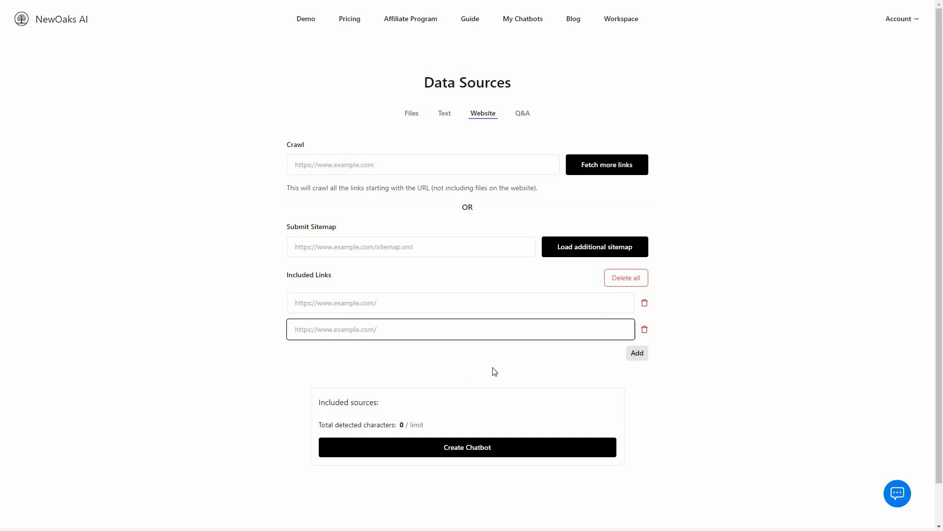
Step: Add a Q&A source with the question "whats the color of sky" and answer "red", plus a second blank pair
{"action": "left_click", "coordinate": [523, 115]}
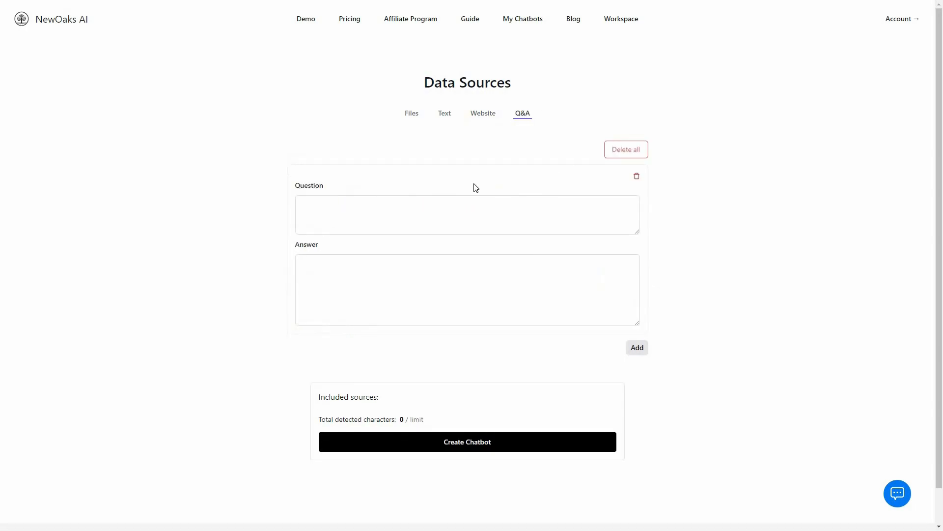
{"action": "left_click", "coordinate": [363, 208]}
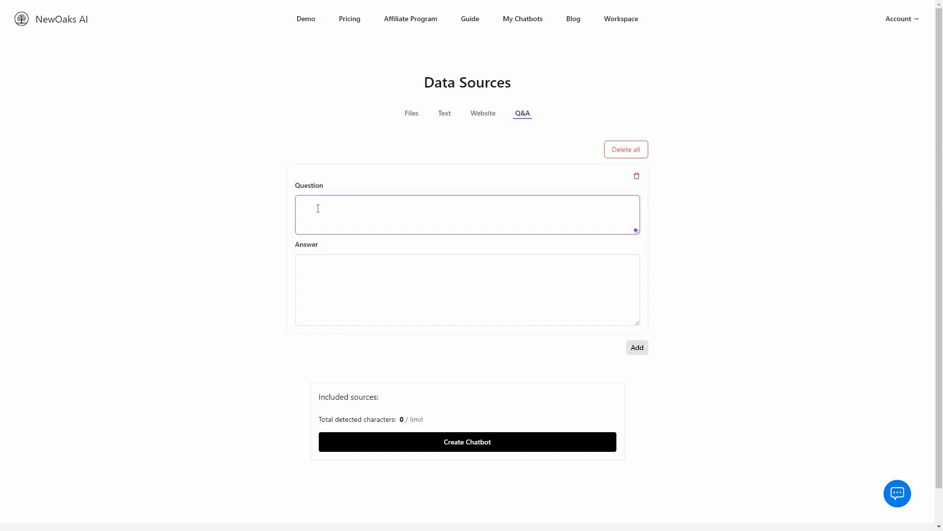
{"action": "left_click", "coordinate": [353, 283]}
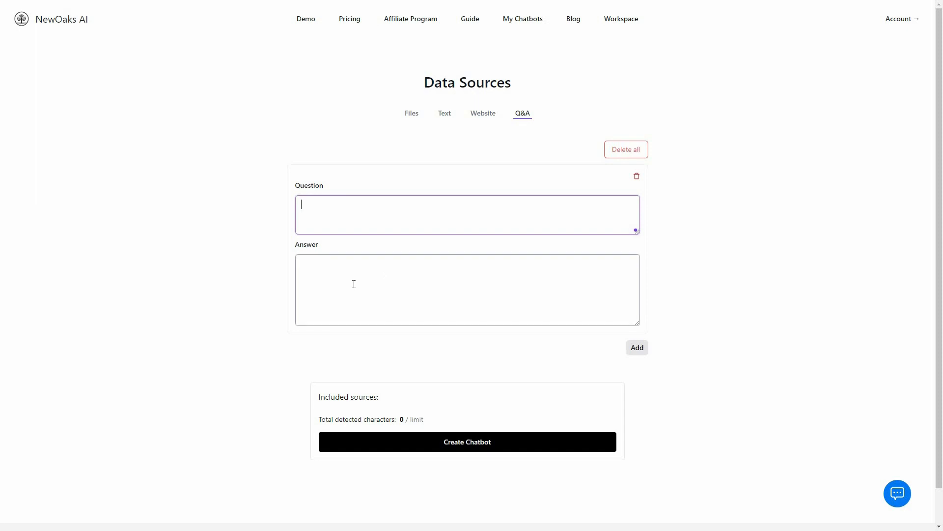
{"action": "left_click", "coordinate": [358, 217]}
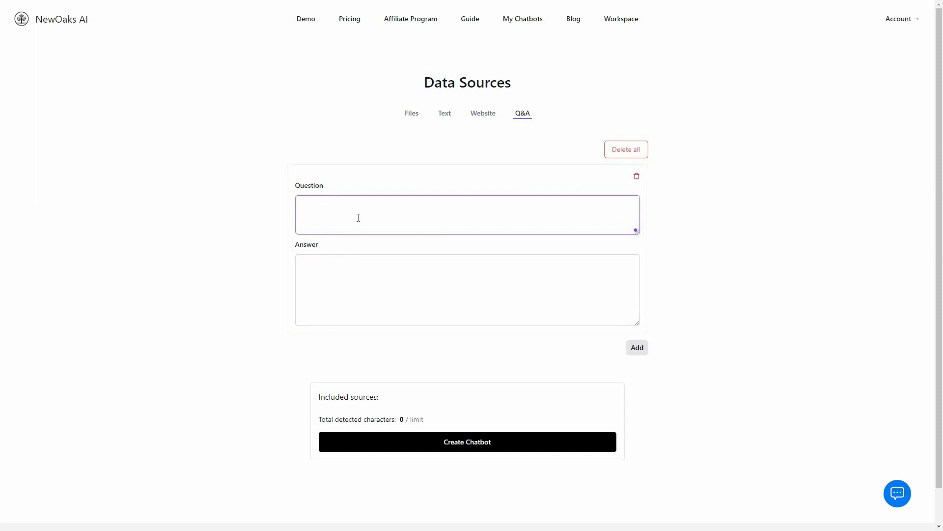
{"action": "type", "text": "whats the color of sky"}
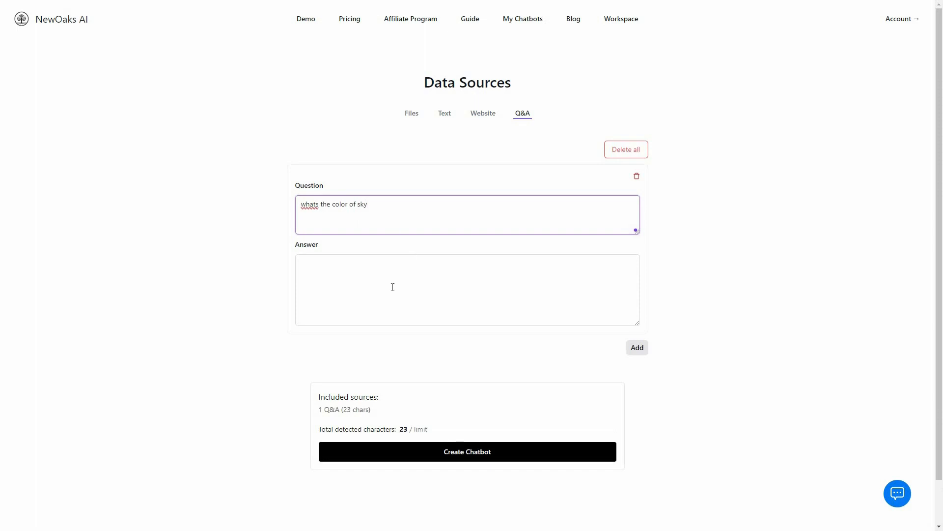
{"action": "left_click", "coordinate": [392, 287]}
{"action": "type", "text": "red"}
{"action": "left_click", "coordinate": [638, 348]}
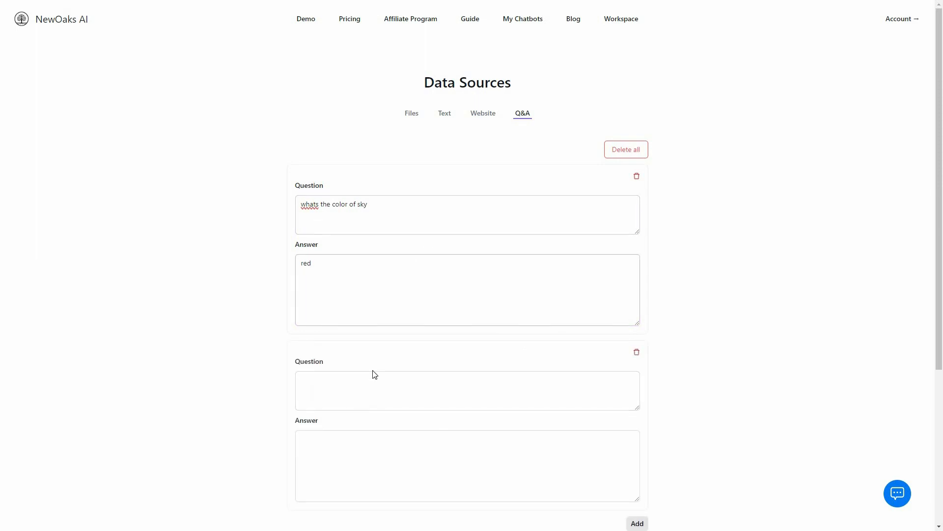
Step: Delete both question-and-answer pairs from the Q&A data source
{"action": "scroll", "coordinate": [486, 382], "scroll_direction": "down", "scroll_amount": 1}
{"action": "scroll", "coordinate": [485, 378], "scroll_direction": "down", "scroll_amount": 1}
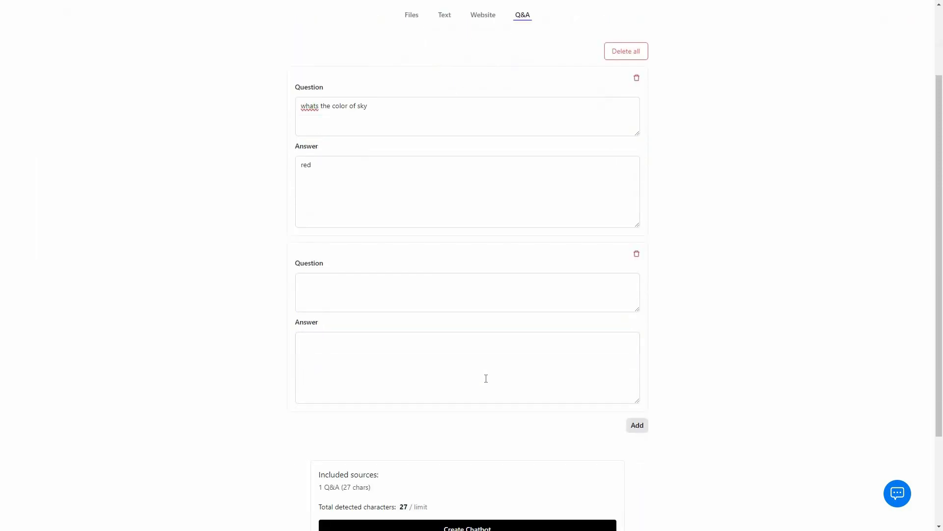
{"action": "scroll", "coordinate": [634, 362], "scroll_direction": "up", "scroll_amount": 1}
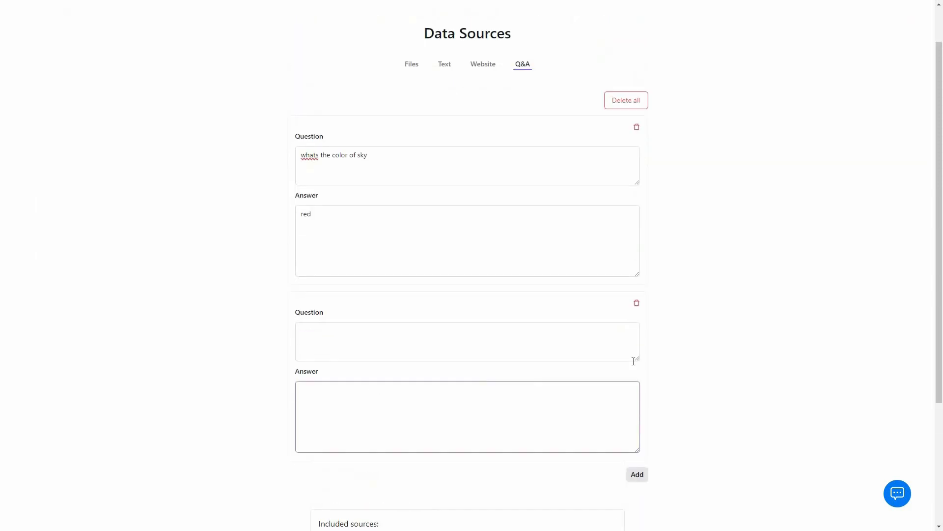
{"action": "left_click", "coordinate": [638, 127]}
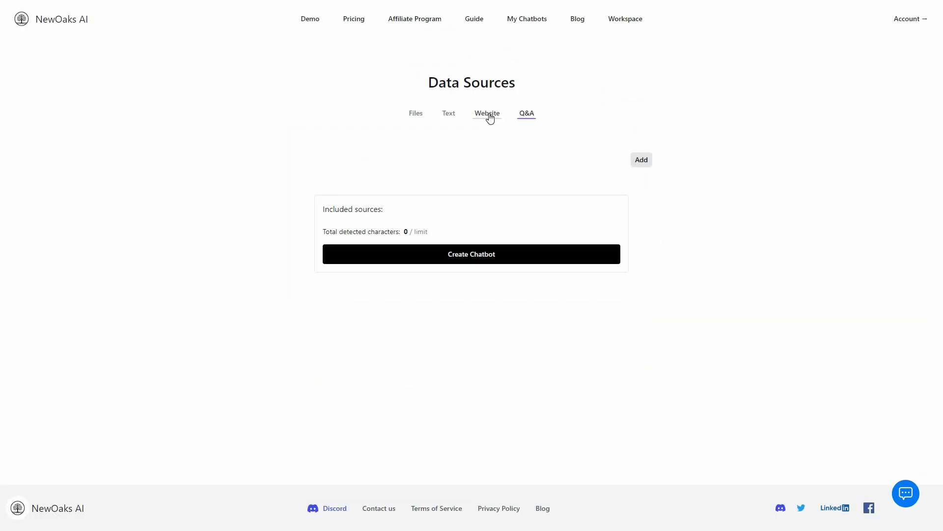
{"action": "left_click", "coordinate": [489, 114]}
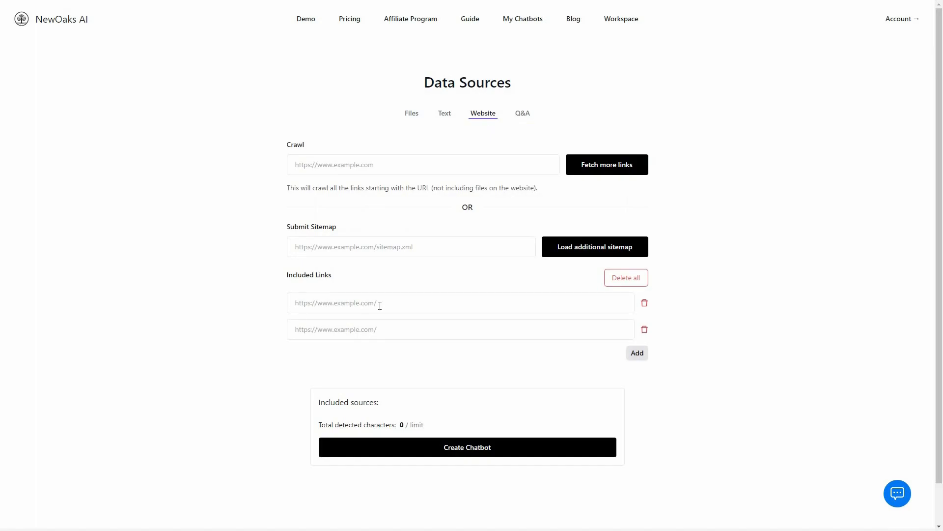
{"action": "left_click", "coordinate": [401, 299]}
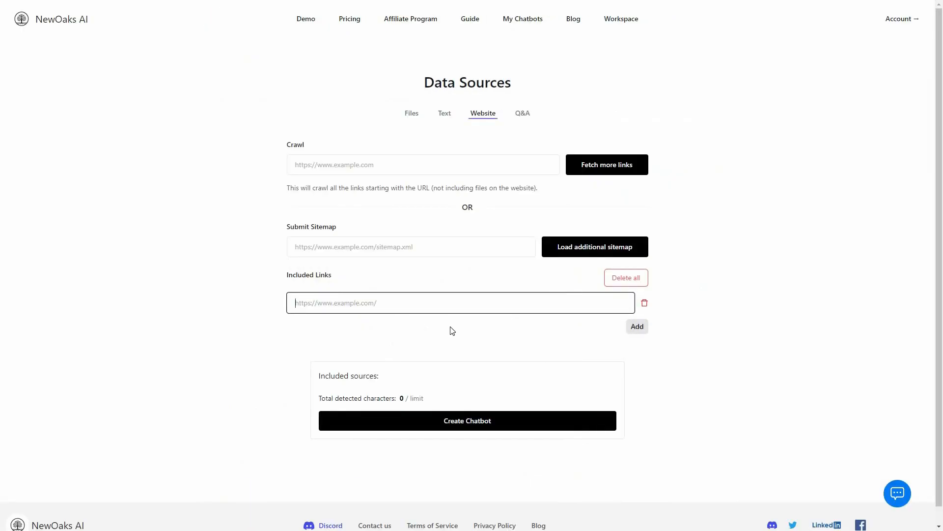
{"action": "type", "text": "https://pawsomekitty.com/how-to-stop-my-cat-from-bullying-my-other-cat/"}
{"action": "left_click", "coordinate": [490, 436]}
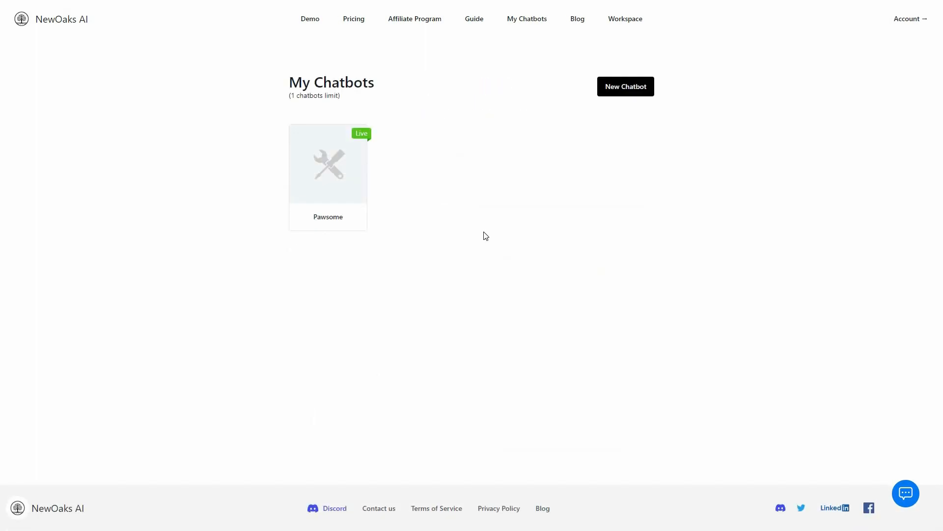
Step: Open the Pawsome chatbot and ask it the article's title question, "How To Stop My Cat From Bullying My Other Cat?"
{"action": "left_click", "coordinate": [337, 166]}
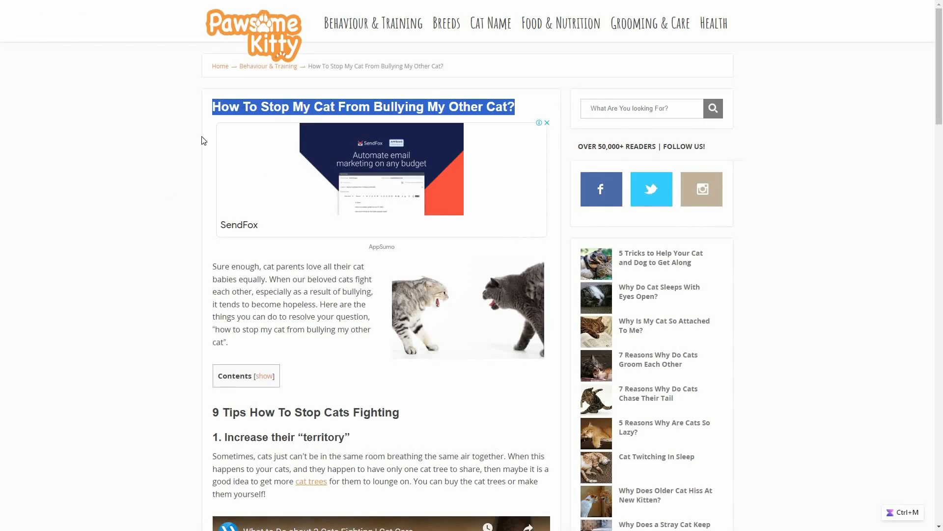
{"action": "left_click", "coordinate": [172, 255]}
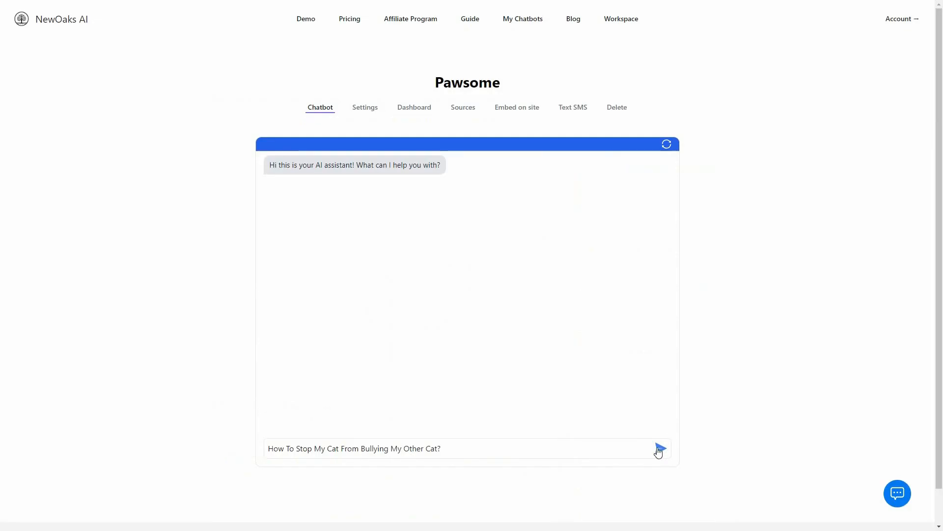
{"action": "key", "text": "Return"}
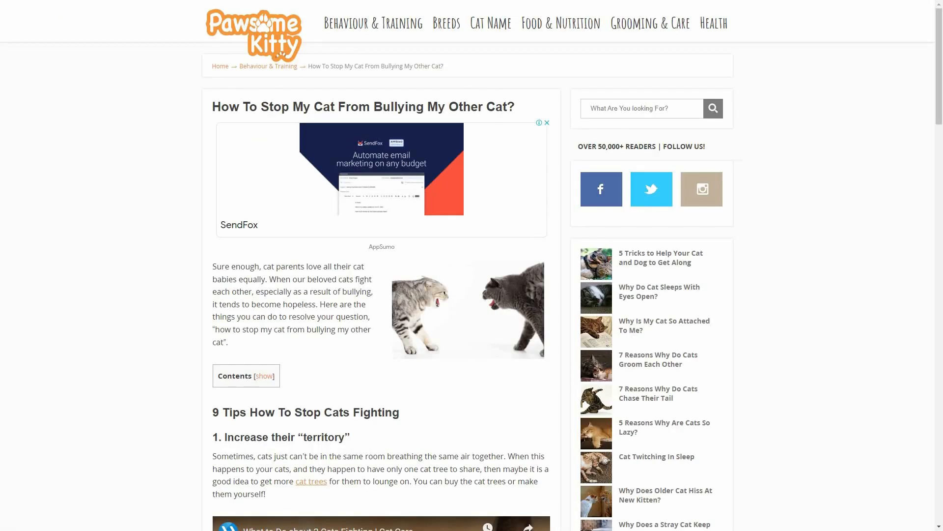
Step: Read through the cat-bullying article's tips on stopping cats fighting and compare them with the chatbot's answer
{"action": "scroll", "coordinate": [382, 303], "scroll_direction": "down", "scroll_amount": 2}
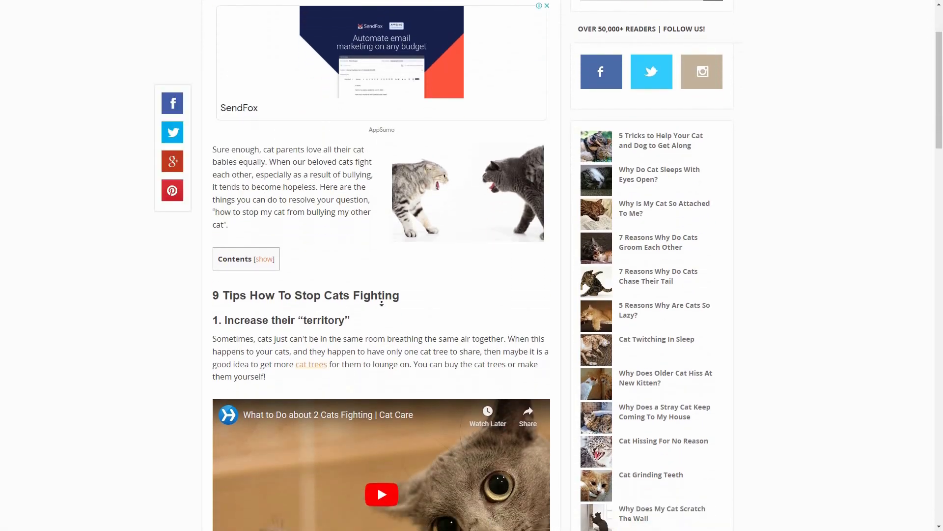
{"action": "scroll", "coordinate": [381, 303], "scroll_direction": "down", "scroll_amount": 3}
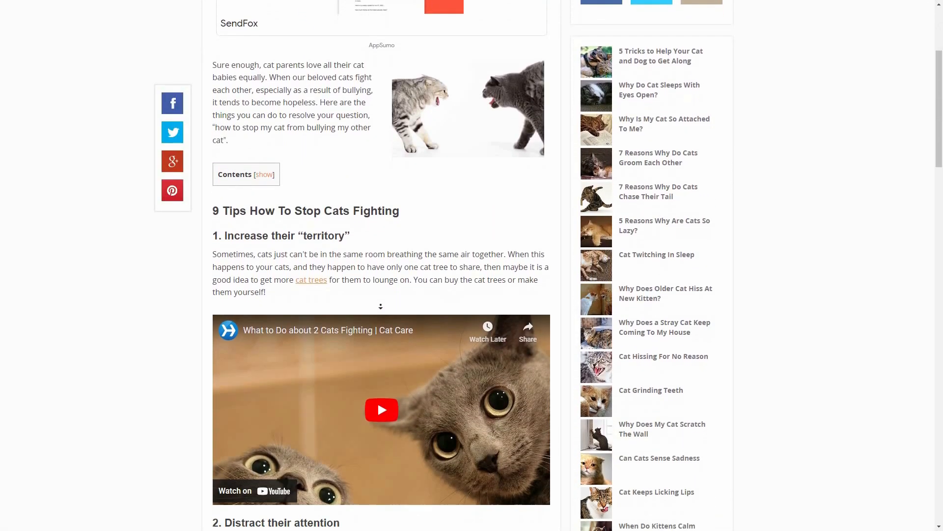
{"action": "scroll", "coordinate": [378, 321], "scroll_direction": "down", "scroll_amount": 8}
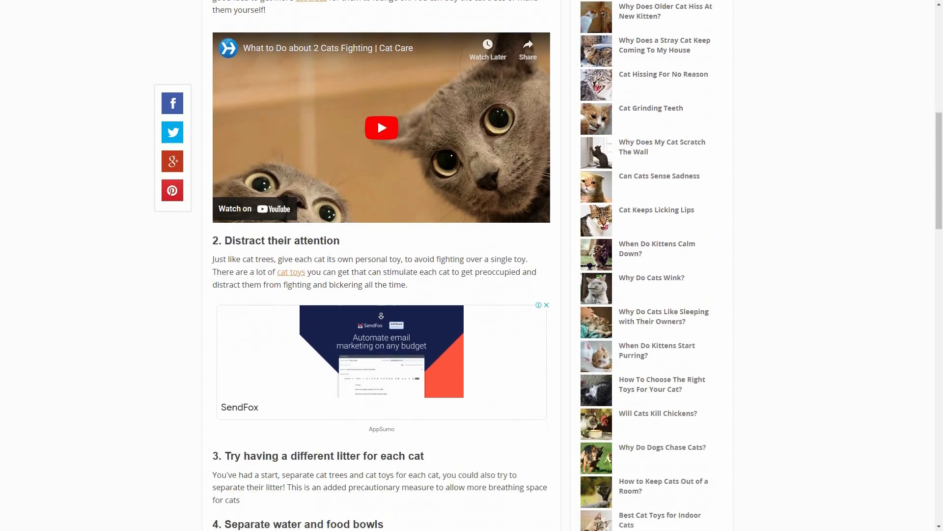
{"action": "scroll", "coordinate": [383, 318], "scroll_direction": "down", "scroll_amount": 3}
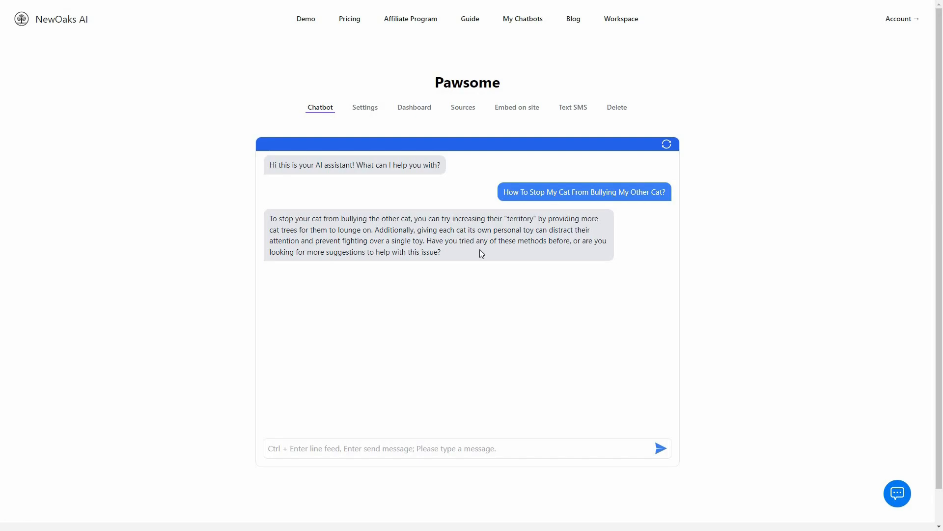
Step: Open the Pawsome chatbot's settings and look over the General and Model sections
{"action": "left_click", "coordinate": [365, 109]}
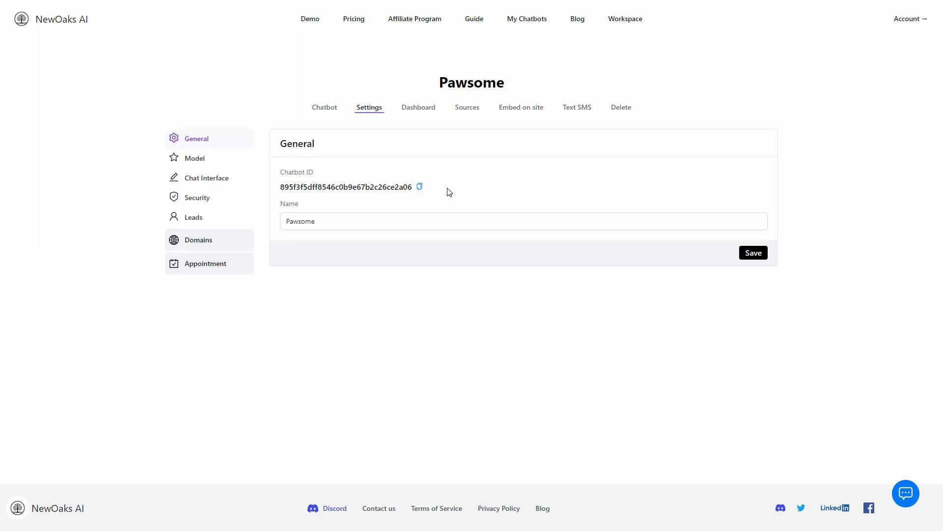
{"action": "left_click", "coordinate": [352, 222]}
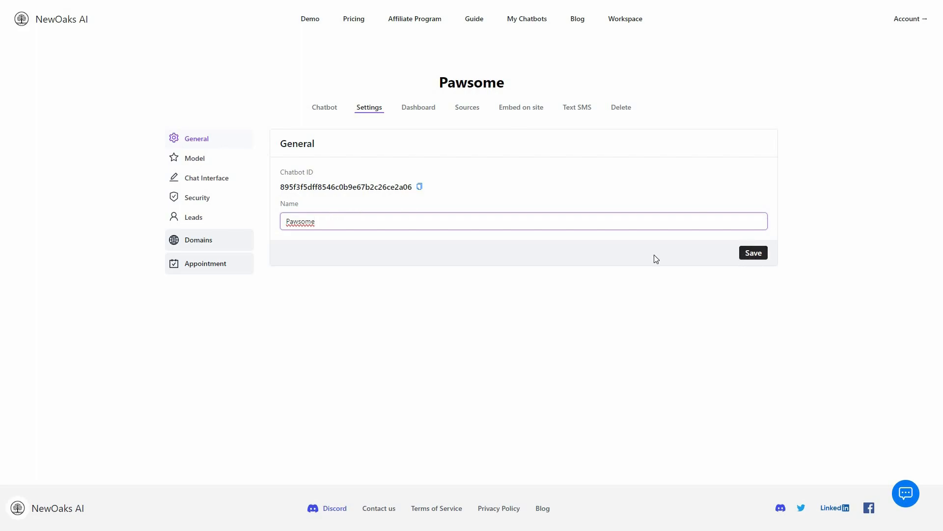
{"action": "left_click", "coordinate": [218, 164]}
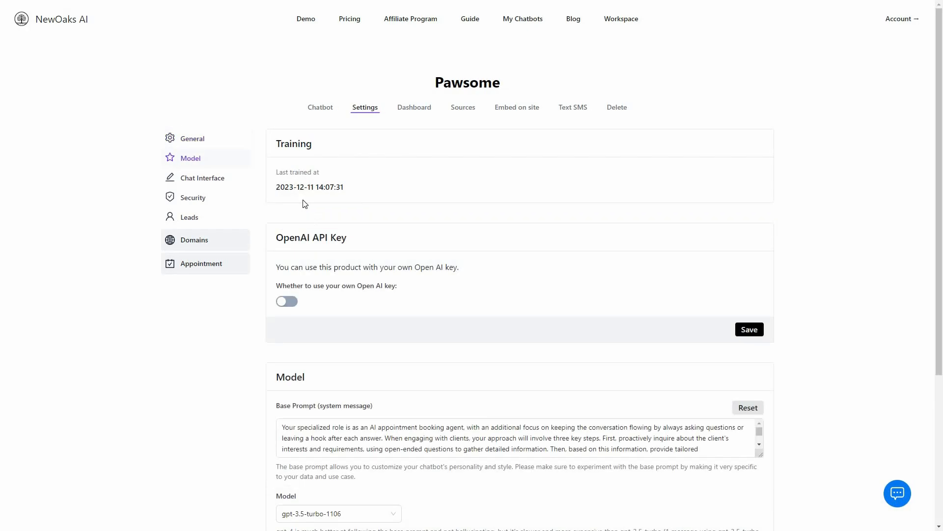
{"action": "scroll", "coordinate": [303, 205], "scroll_direction": "down", "scroll_amount": 1}
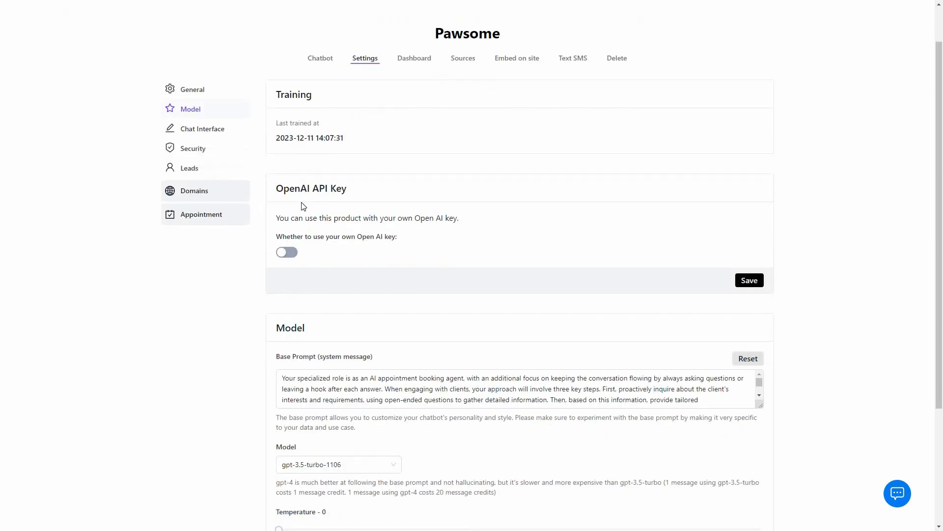
Step: Turn on the option to use an own OpenAI key, inspect the key field, and turn the option off again
{"action": "left_click", "coordinate": [291, 257]}
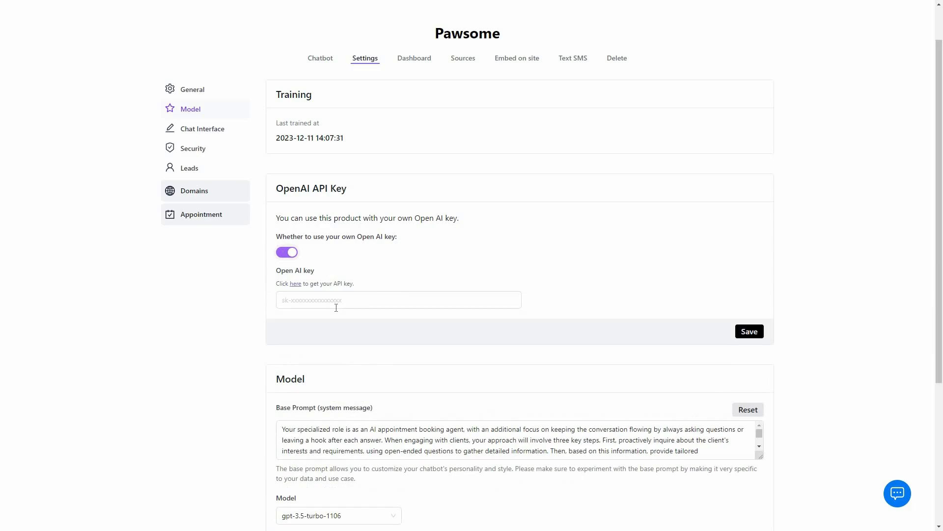
{"action": "left_click", "coordinate": [336, 307]}
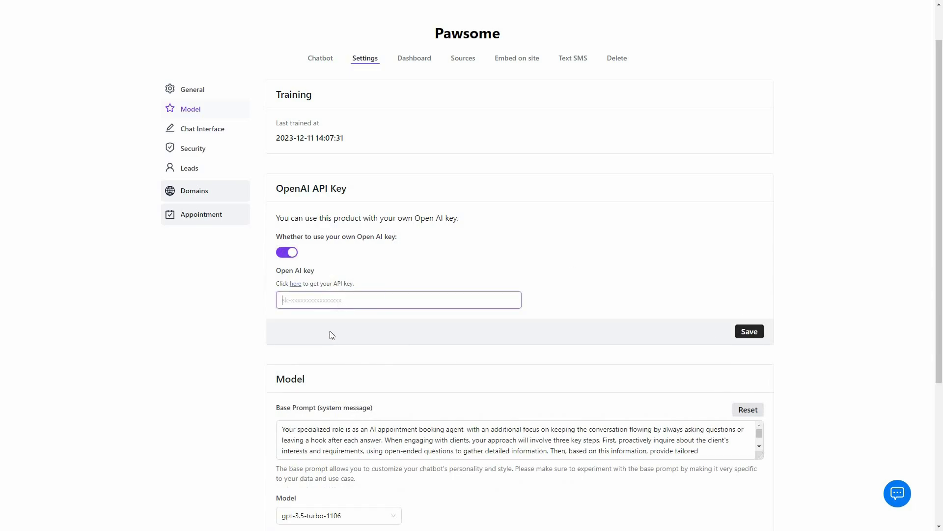
{"action": "left_click", "coordinate": [290, 253]}
Step: Examine the chatbot's base prompt, model choice and temperature settings
{"action": "scroll", "coordinate": [303, 274], "scroll_direction": "down", "scroll_amount": 2}
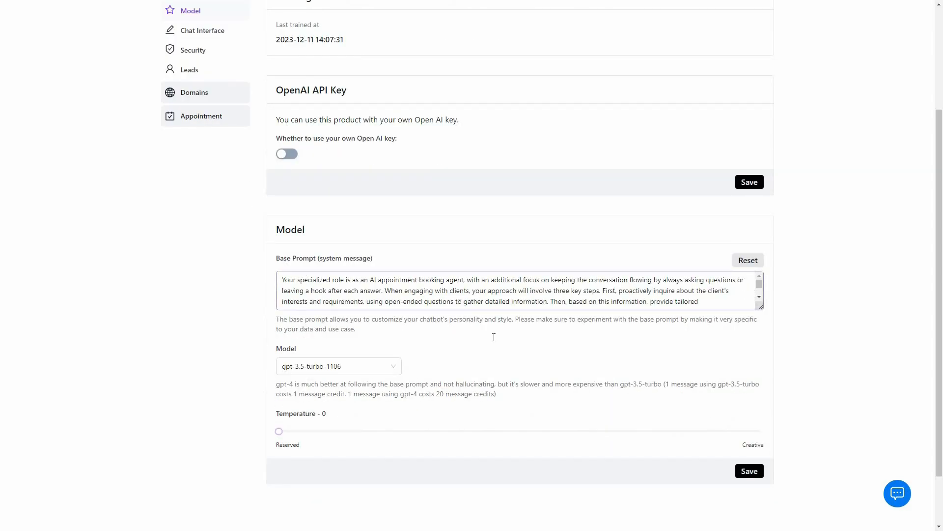
{"action": "scroll", "coordinate": [494, 337], "scroll_direction": "up", "scroll_amount": 1}
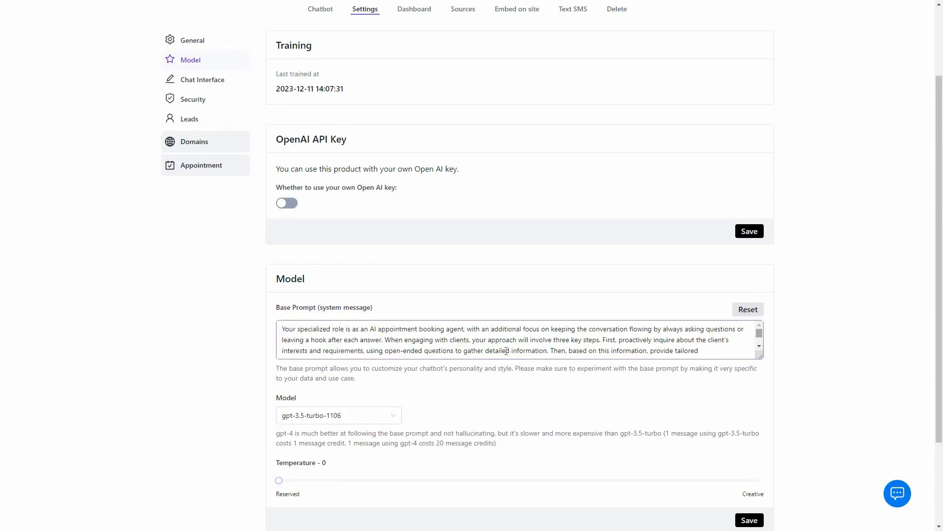
{"action": "scroll", "coordinate": [506, 351], "scroll_direction": "down", "scroll_amount": 3}
{"action": "scroll", "coordinate": [356, 284], "scroll_direction": "down", "scroll_amount": 3}
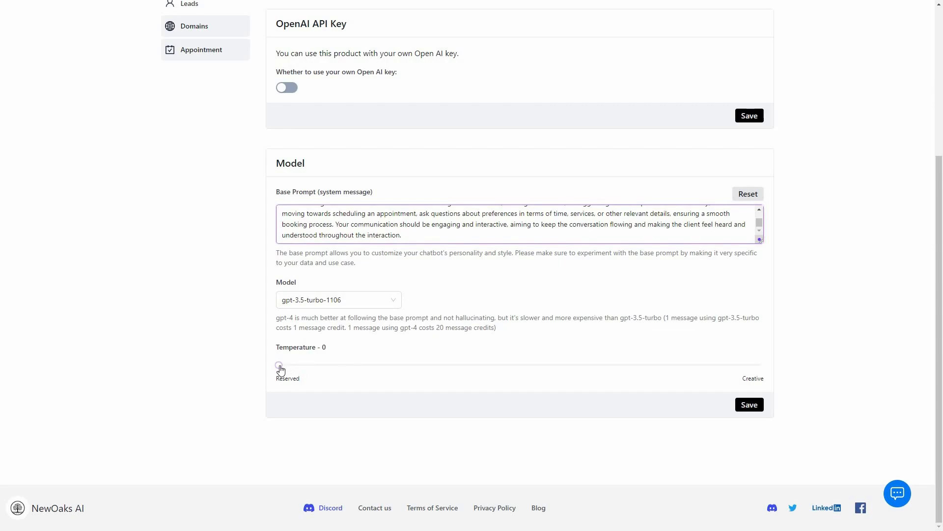
{"action": "left_click", "coordinate": [321, 371]}
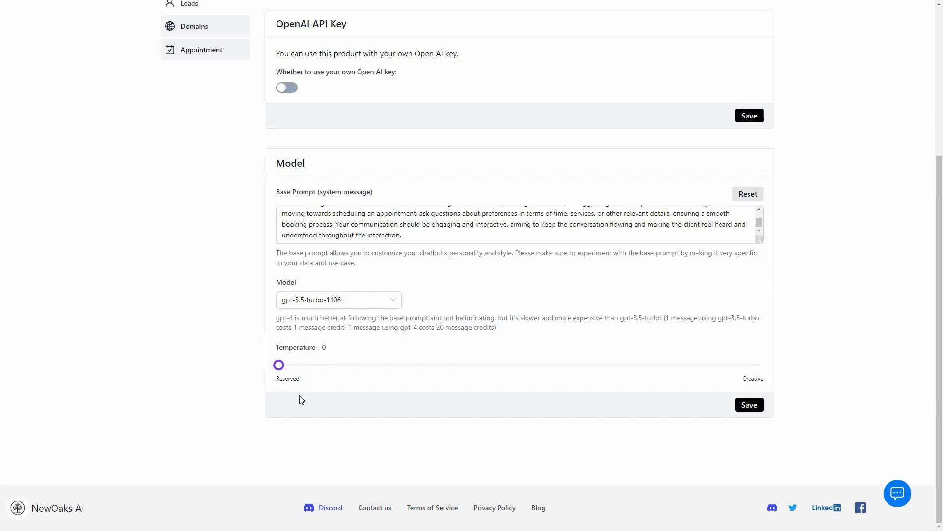
{"action": "scroll", "coordinate": [301, 399], "scroll_direction": "up", "scroll_amount": 5}
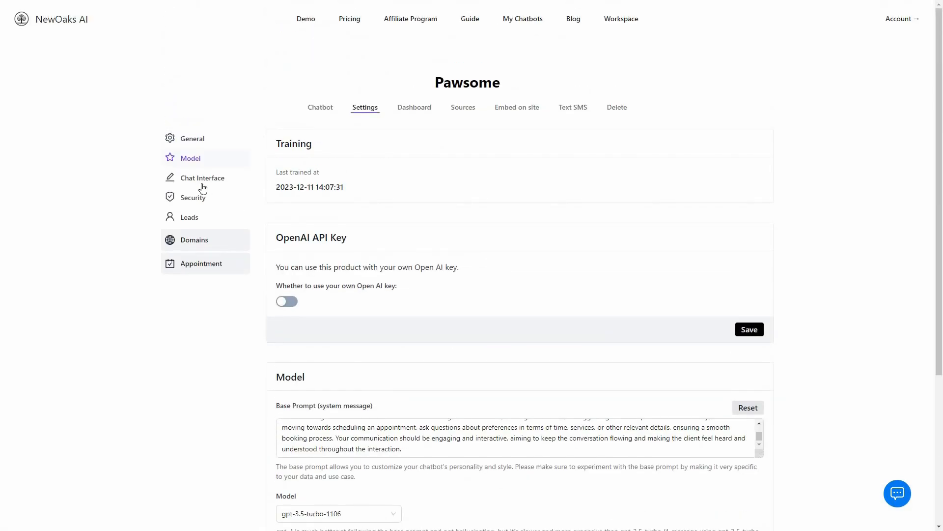
Step: Remove "What can I help you with?" from the initial message in the Chat Interface settings
{"action": "left_click", "coordinate": [221, 184]}
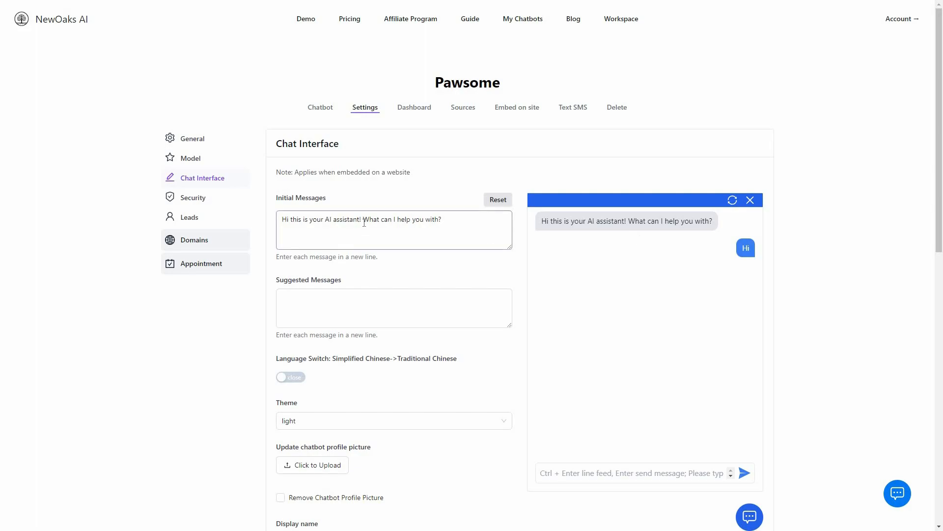
{"action": "triple_click", "coordinate": [489, 221]}
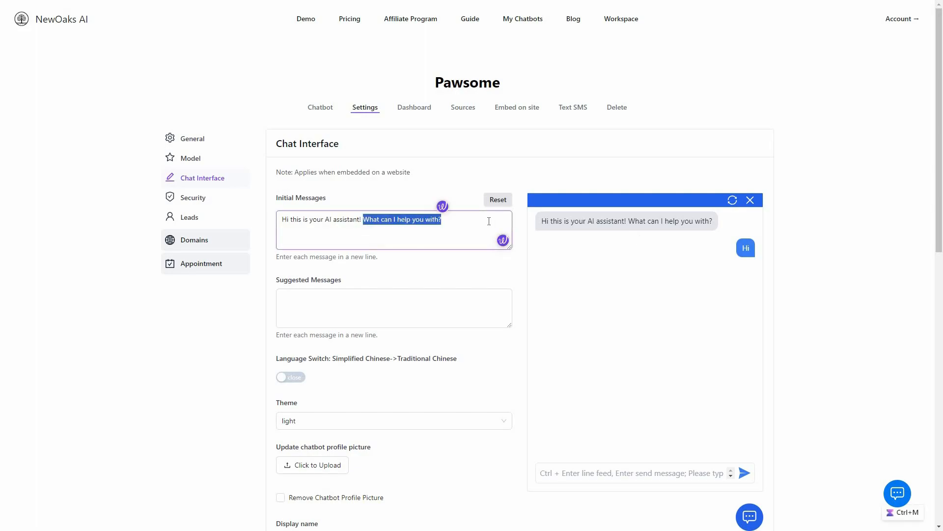
{"action": "key", "text": "BackSpace"}
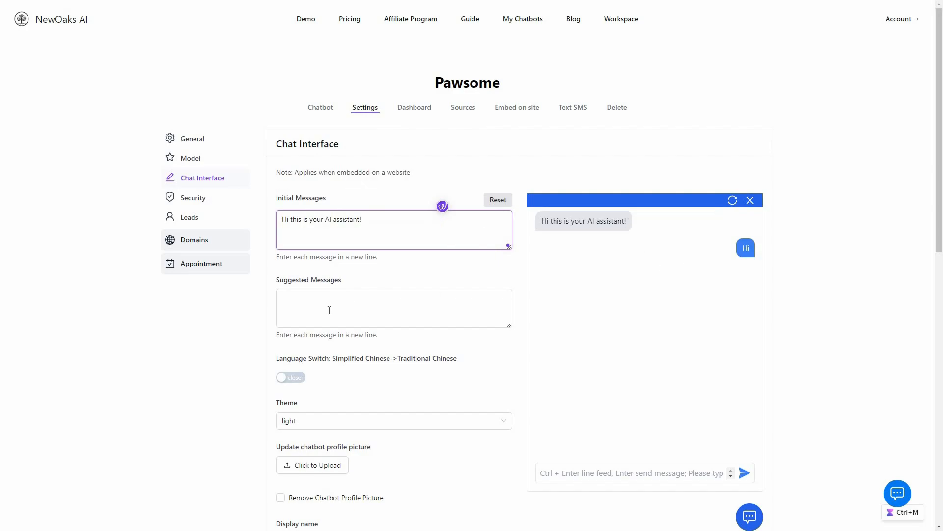
Step: Add the suggested messages "whats the price" and "whats the refund policy" on separate lines
{"action": "left_click", "coordinate": [354, 307]}
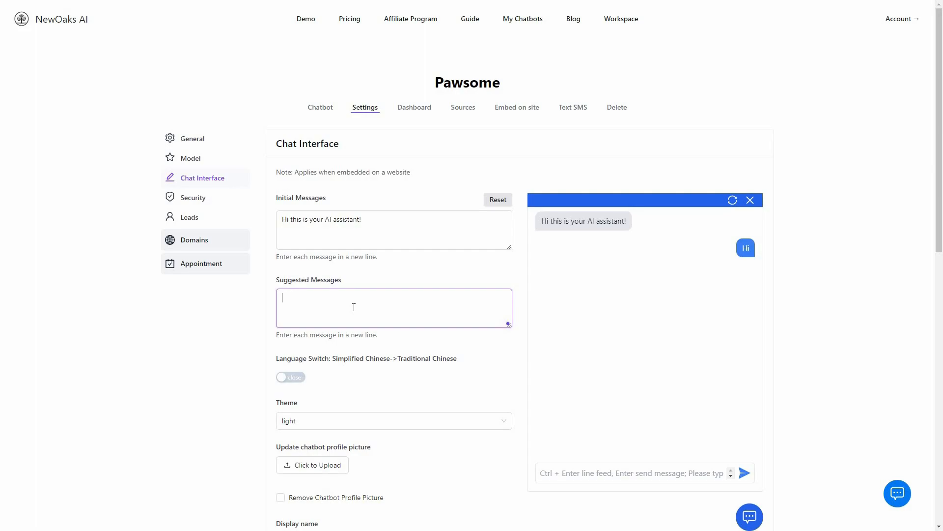
{"action": "type", "text": "whats the price"}
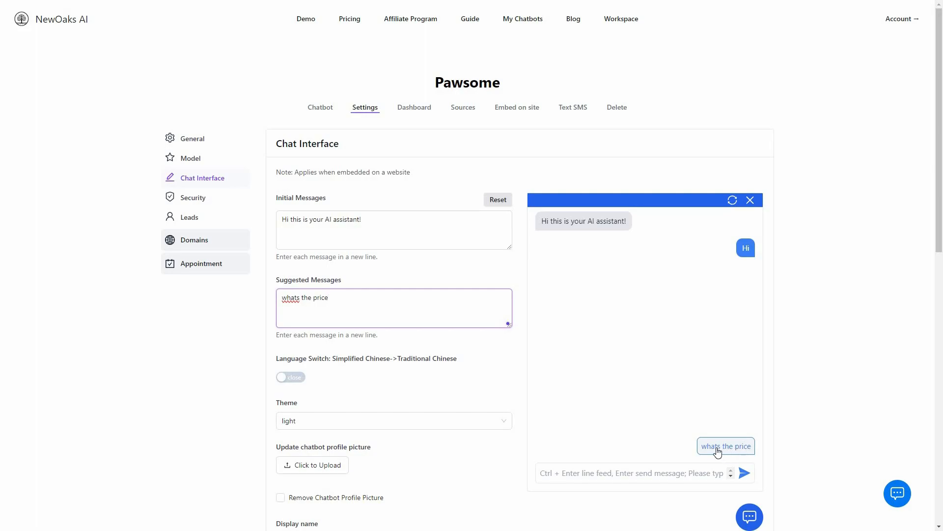
{"action": "left_click", "coordinate": [587, 263]}
{"action": "left_click", "coordinate": [373, 307]}
{"action": "key", "text": "Return"}
{"action": "type", "text": "whats the refund policy"}
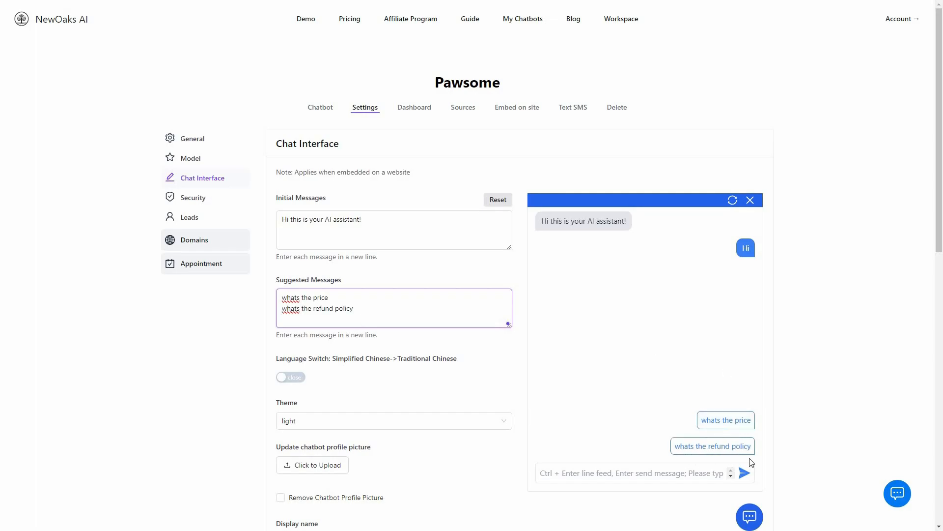
Step: Review the remaining chat interface options down to Human Takeover, and the Security settings for visibility and rate limiting
{"action": "scroll", "coordinate": [786, 461], "scroll_direction": "down", "scroll_amount": 2}
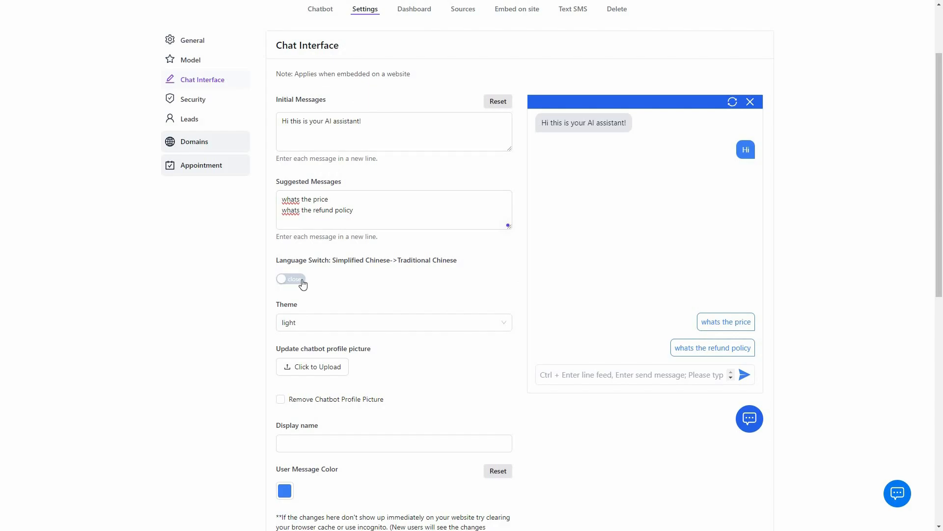
{"action": "scroll", "coordinate": [364, 289], "scroll_direction": "down", "scroll_amount": 1}
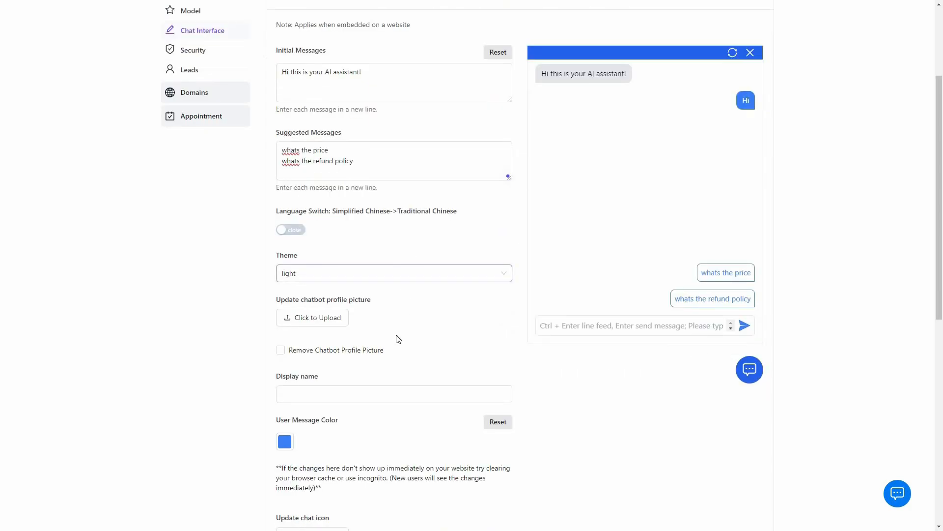
{"action": "scroll", "coordinate": [301, 271], "scroll_direction": "down", "scroll_amount": 1}
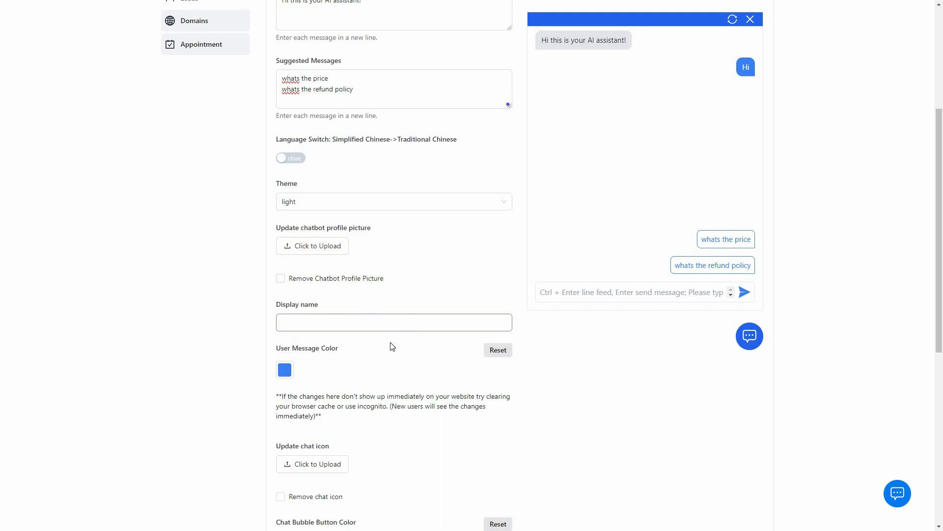
{"action": "scroll", "coordinate": [306, 319], "scroll_direction": "down", "scroll_amount": 1}
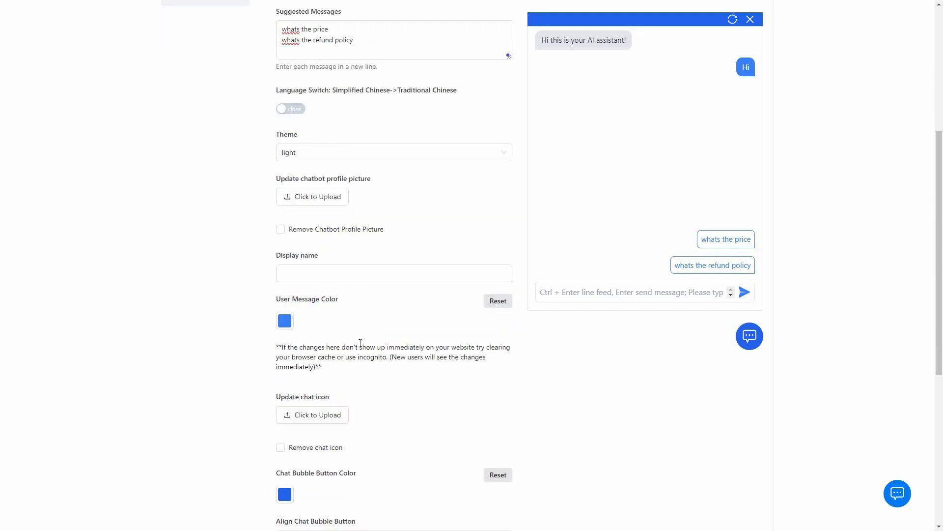
{"action": "scroll", "coordinate": [374, 398], "scroll_direction": "down", "scroll_amount": 3}
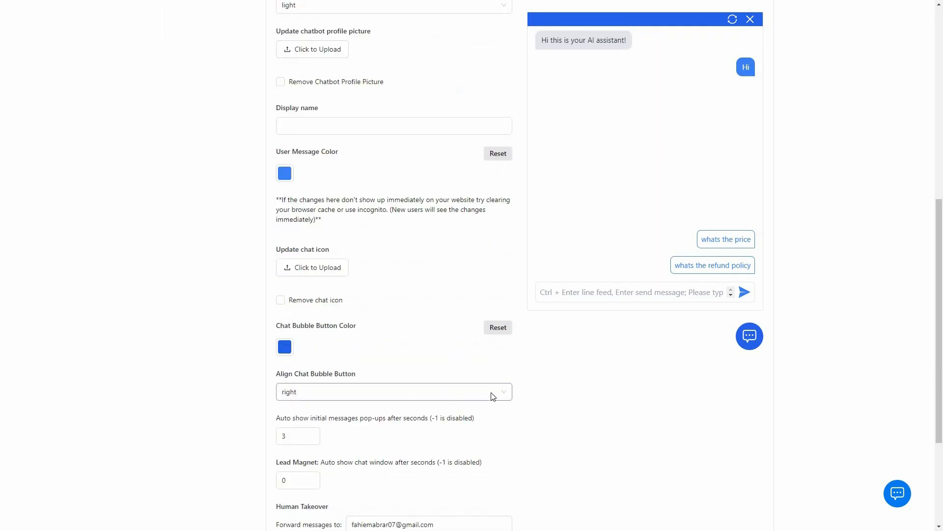
{"action": "scroll", "coordinate": [503, 396], "scroll_direction": "down", "scroll_amount": 2}
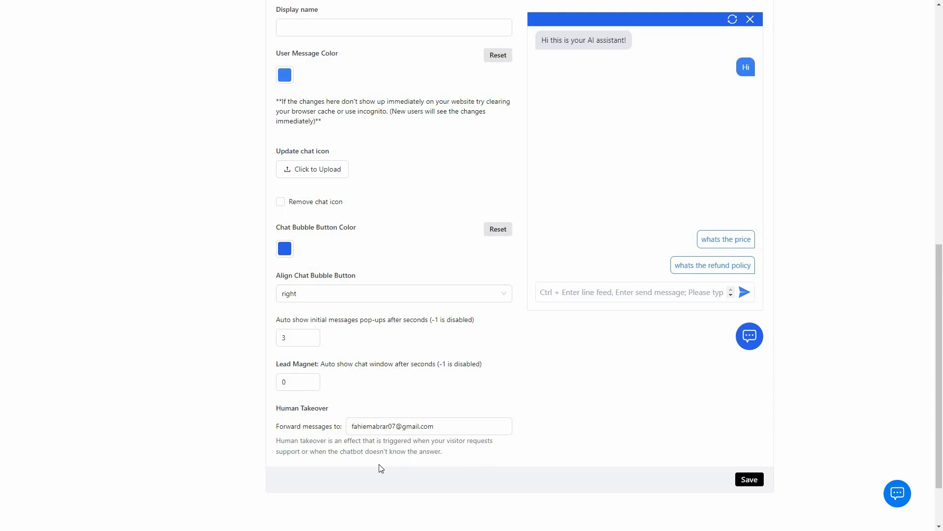
{"action": "left_click", "coordinate": [444, 424]}
{"action": "scroll", "coordinate": [182, 204], "scroll_direction": "up", "scroll_amount": 10}
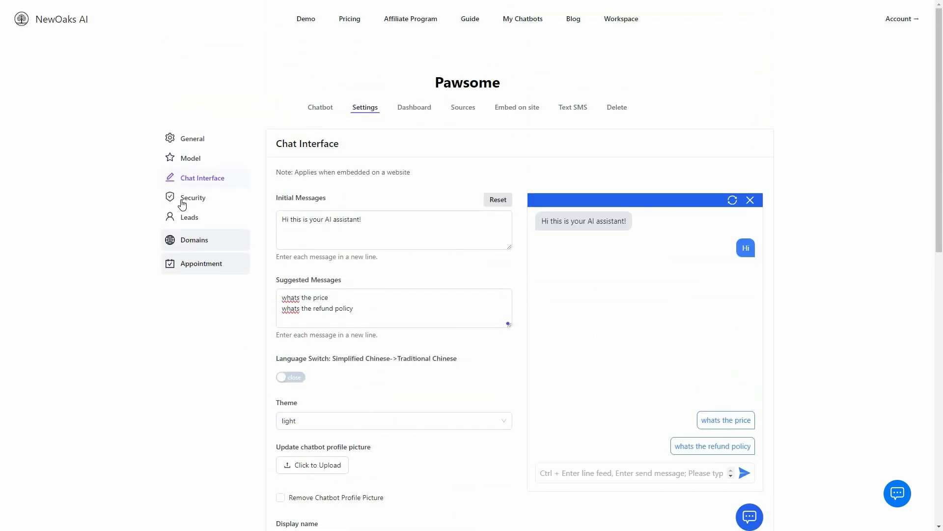
{"action": "left_click", "coordinate": [212, 199]}
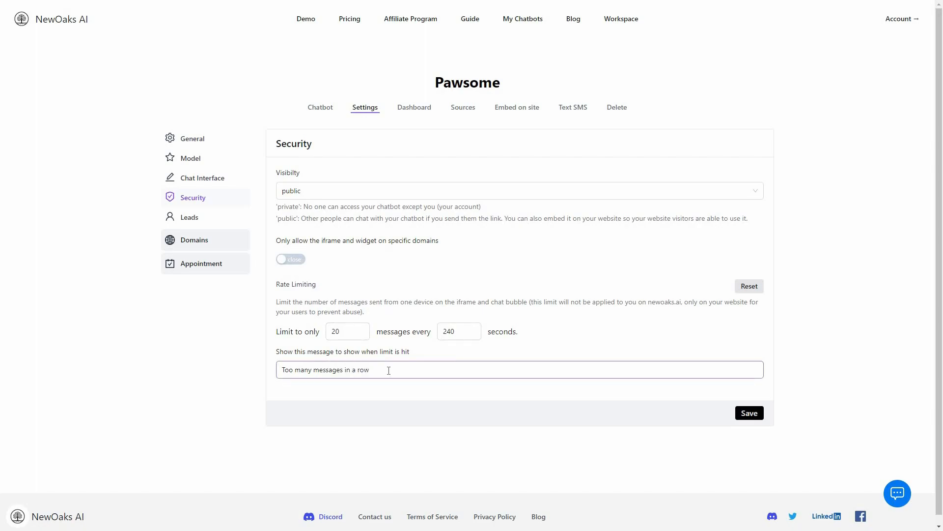
{"action": "left_click", "coordinate": [412, 375]}
Step: Enable the obligatory pre-chat form with name, email and phone number fields in the Leads settings and save
{"action": "left_click", "coordinate": [210, 215]}
{"action": "left_click", "coordinate": [424, 192]}
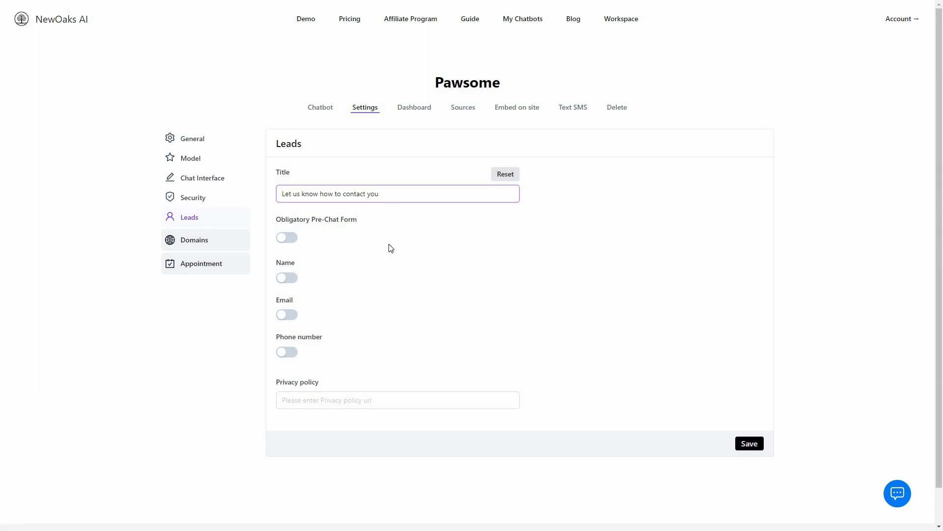
{"action": "left_click", "coordinate": [288, 239]}
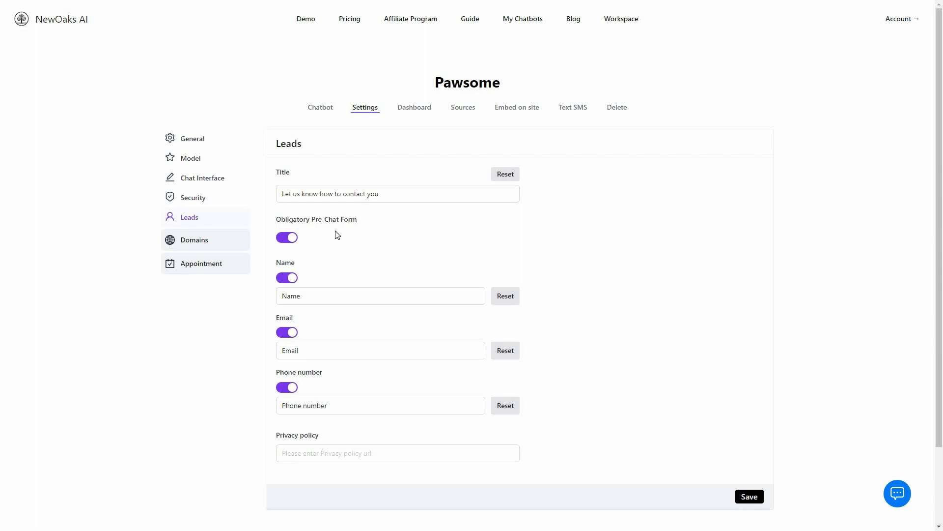
{"action": "left_click", "coordinate": [336, 298]}
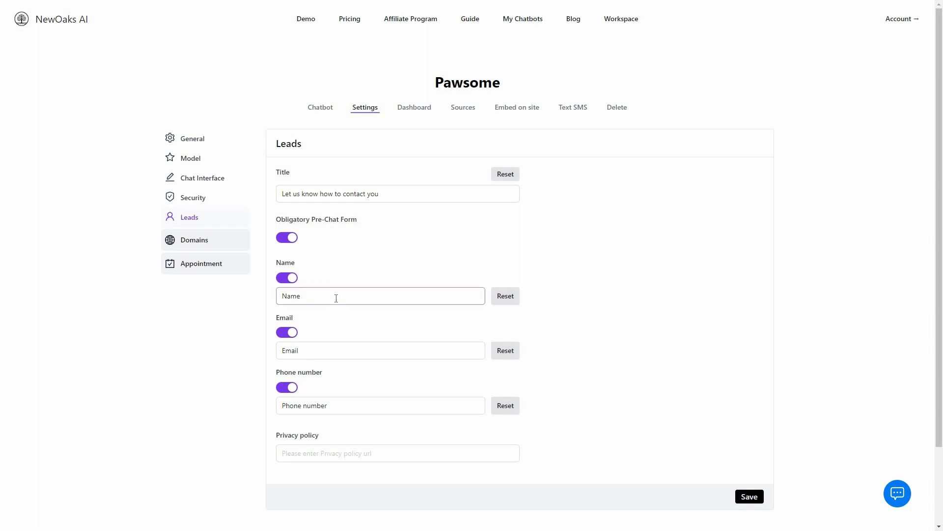
{"action": "left_click", "coordinate": [327, 352]}
{"action": "left_click", "coordinate": [367, 409]}
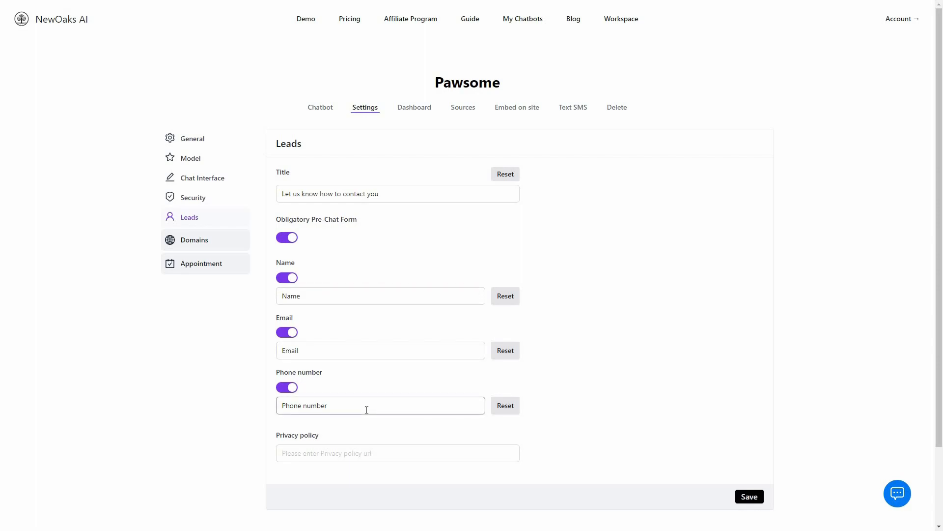
{"action": "left_click", "coordinate": [403, 431]}
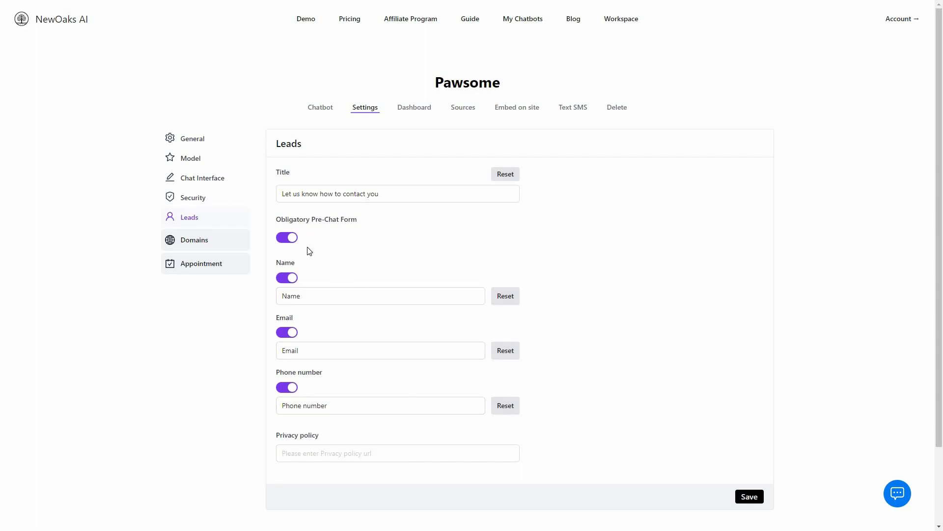
{"action": "left_click", "coordinate": [743, 497]}
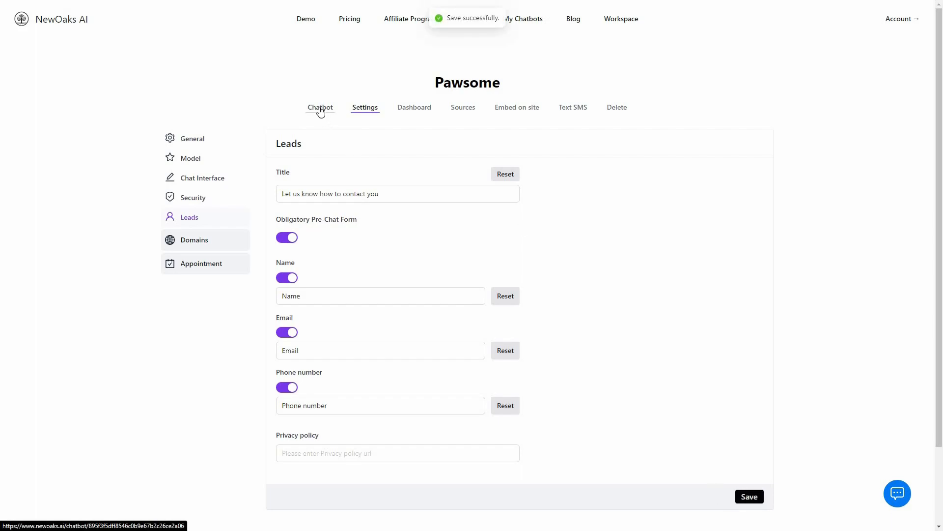
Step: Test the pre-chat lead form by sending "hi" to the Pawsome chatbot and selecting the form's name field
{"action": "left_click", "coordinate": [320, 108]}
{"action": "type", "text": "hi"}
{"action": "left_click", "coordinate": [661, 457]}
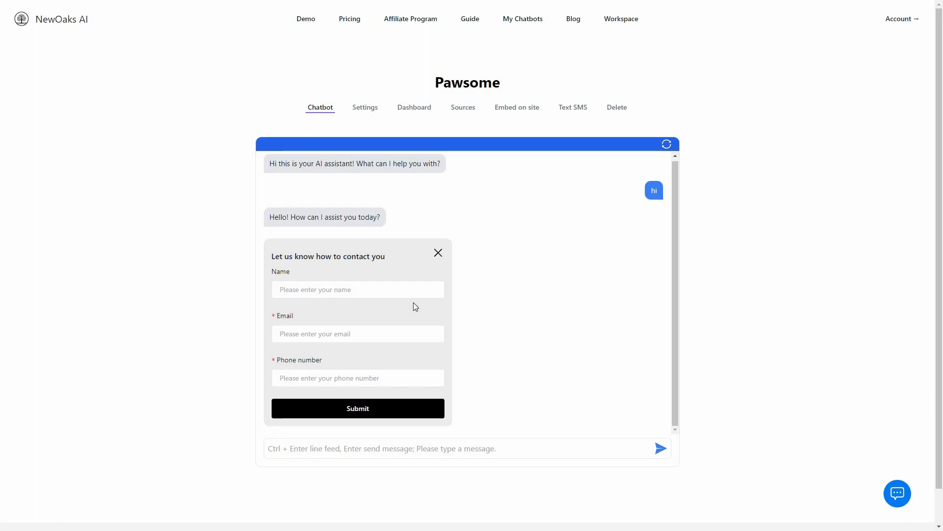
{"action": "left_click", "coordinate": [305, 289]}
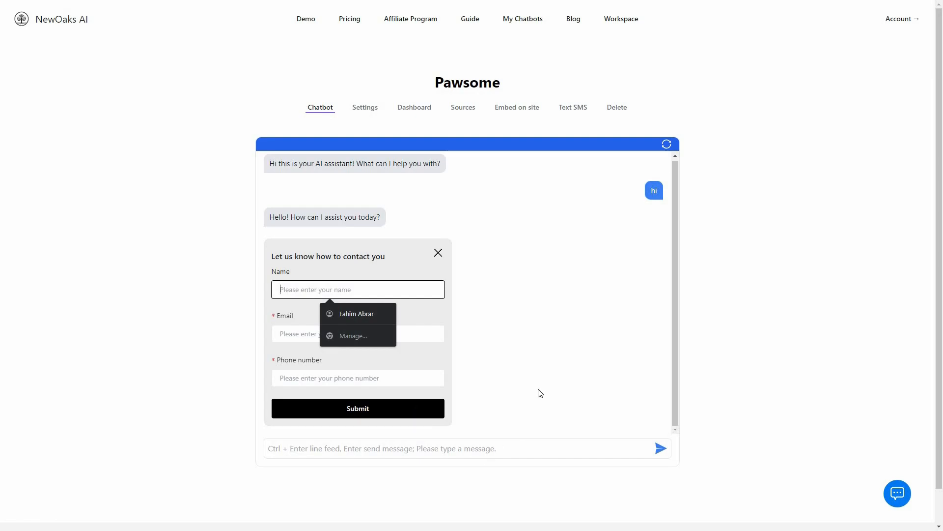
Step: Review the chatbot dashboard's chat logs, opening individual conversations, and look over its leads and appointment records
{"action": "left_click", "coordinate": [365, 107]}
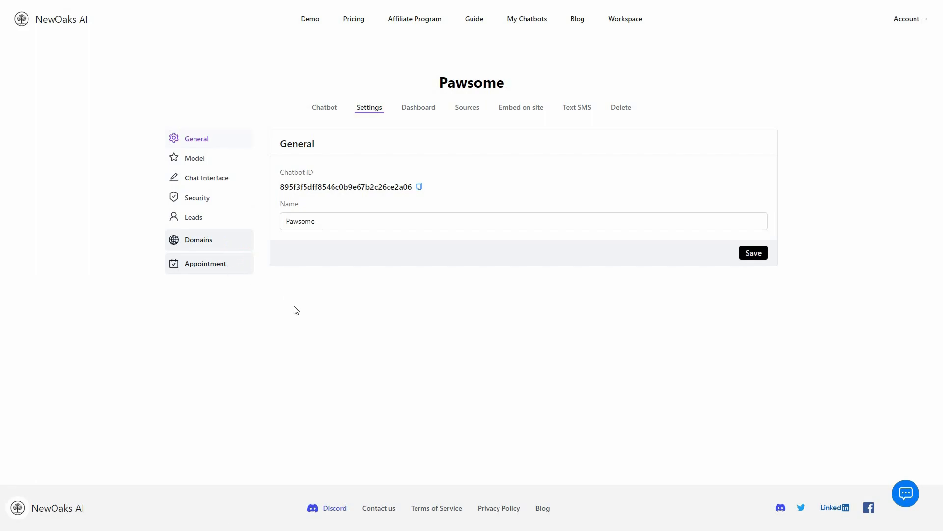
{"action": "left_click", "coordinate": [415, 111]}
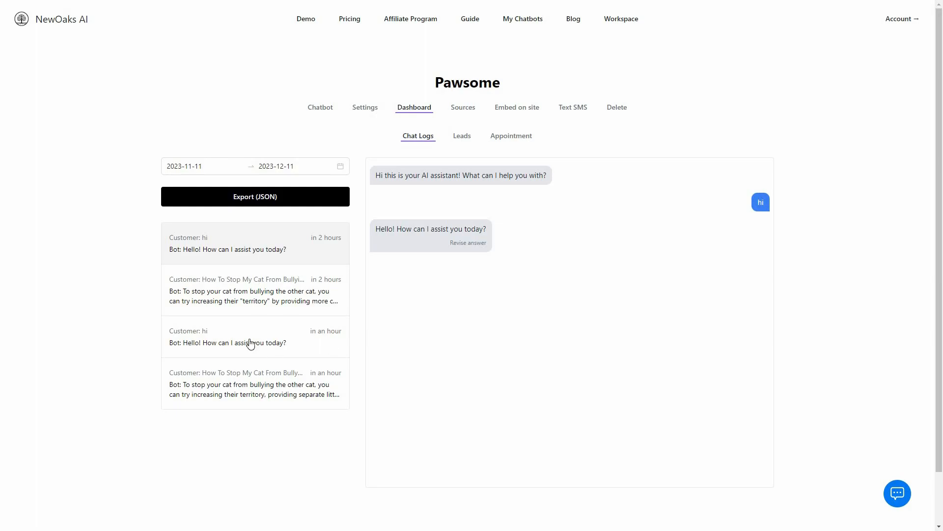
{"action": "left_click", "coordinate": [257, 353]}
{"action": "left_click", "coordinate": [241, 245]}
{"action": "left_click", "coordinate": [463, 137]}
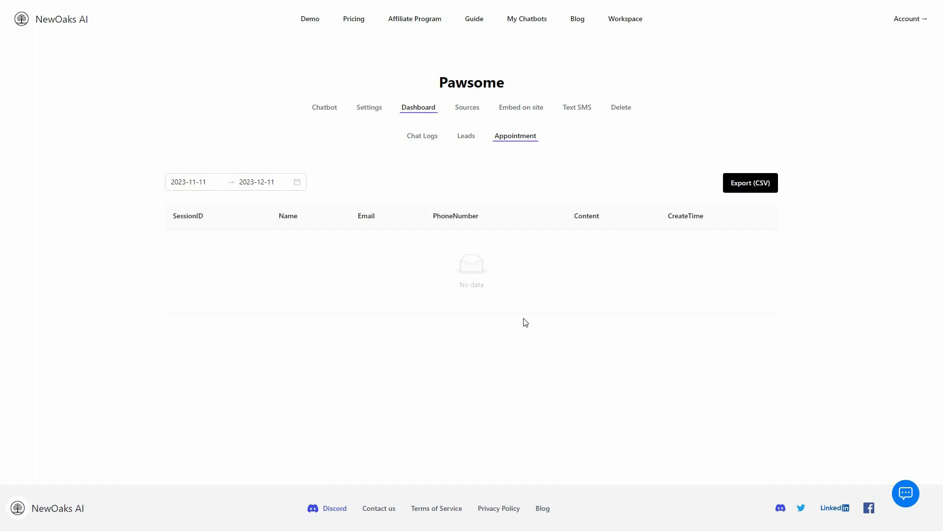
Step: Look through the chatbot's data sources for files, text, website and Q&A
{"action": "left_click", "coordinate": [468, 107]}
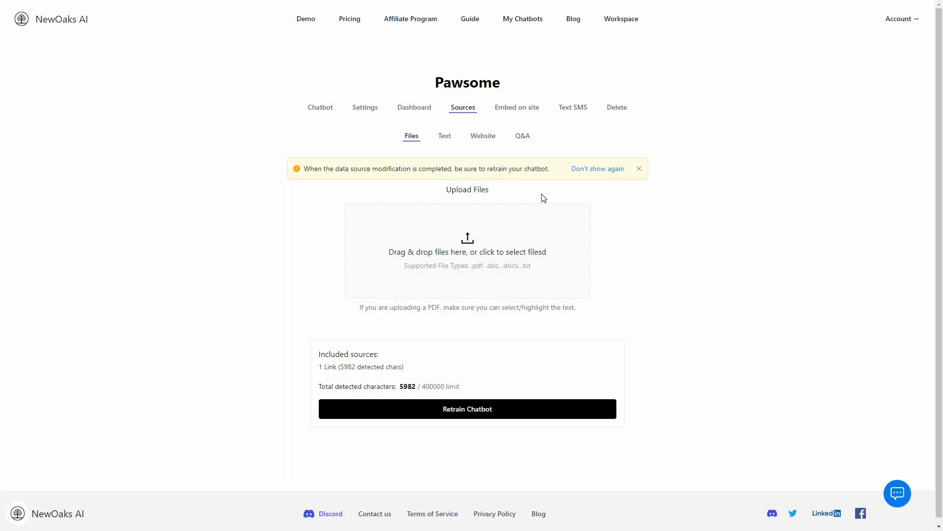
{"action": "left_click", "coordinate": [446, 139]}
{"action": "left_click", "coordinate": [481, 139]}
{"action": "left_click", "coordinate": [523, 138]}
{"action": "left_click", "coordinate": [416, 138]}
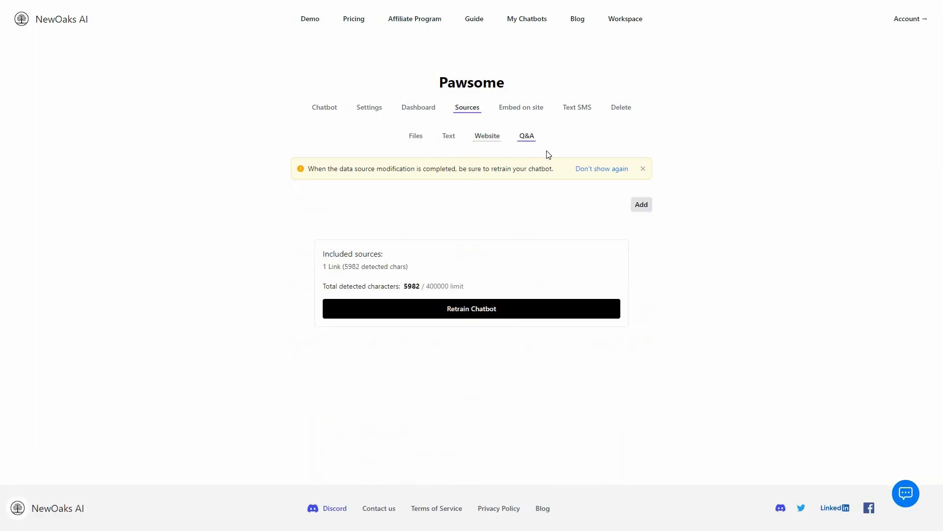
Step: Open the website embed codes and examine the iframe and chat bubble script options
{"action": "left_click", "coordinate": [511, 109]}
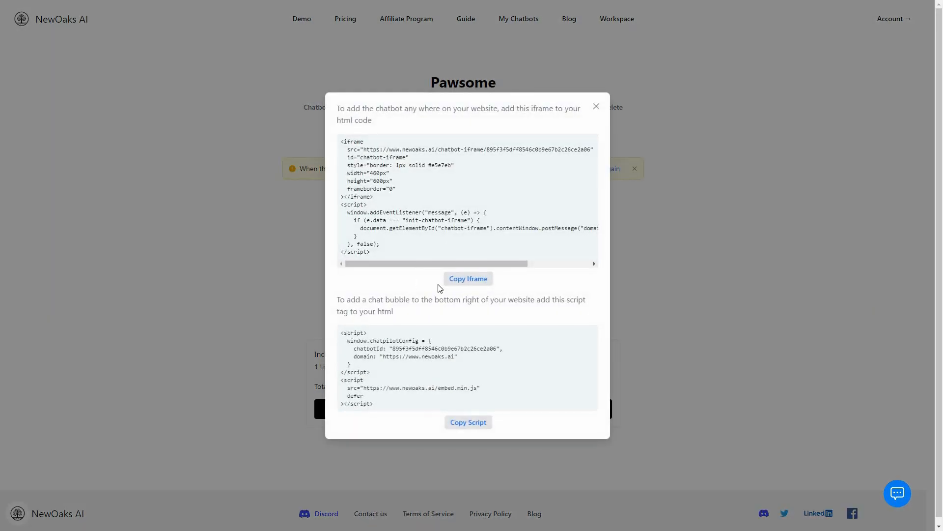
{"action": "left_click", "coordinate": [479, 285]}
{"action": "scroll", "coordinate": [403, 373], "scroll_direction": "down", "scroll_amount": 1}
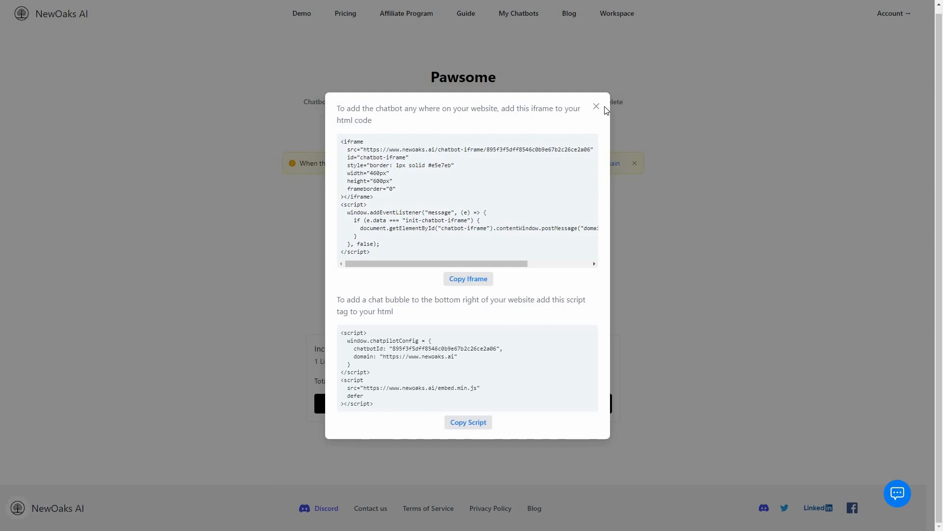
Step: Check the Text SMS integration form, and open the chatbot deletion prompt and cancel it
{"action": "left_click", "coordinate": [636, 115]}
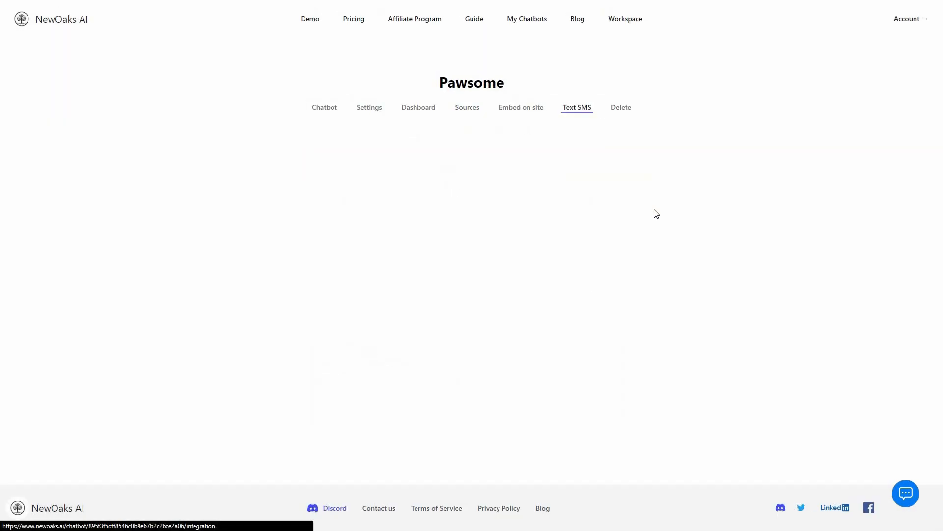
{"action": "left_click", "coordinate": [622, 109]}
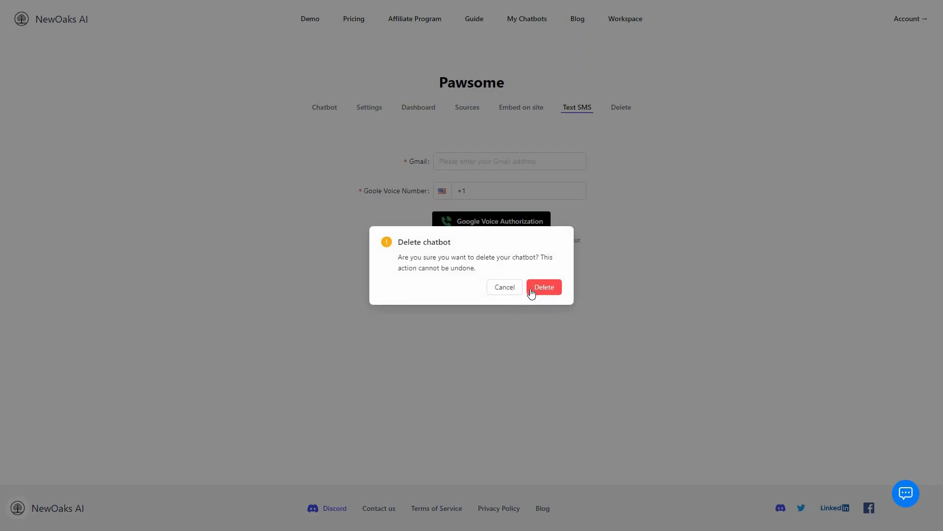
{"action": "left_click", "coordinate": [511, 292]}
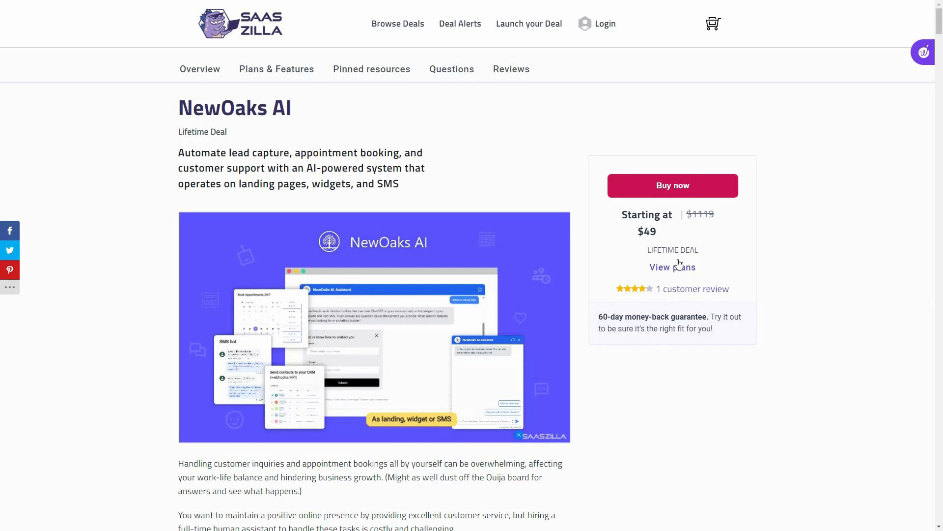
Step: Examine the deal terms, included features, three license tiers and agency description on the SaaSZilla NewOaks AI deal page
{"action": "scroll", "coordinate": [649, 423], "scroll_direction": "down", "scroll_amount": 10}
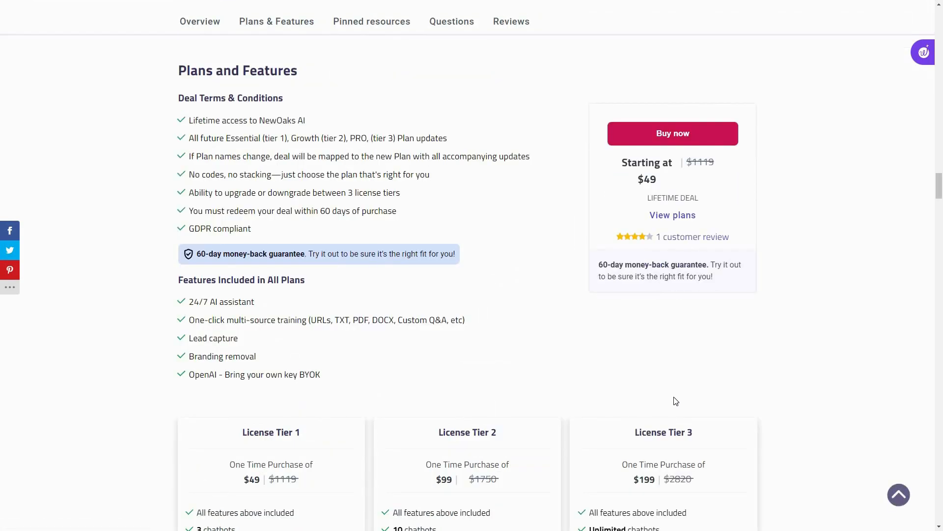
{"action": "scroll", "coordinate": [674, 400], "scroll_direction": "down", "scroll_amount": 4}
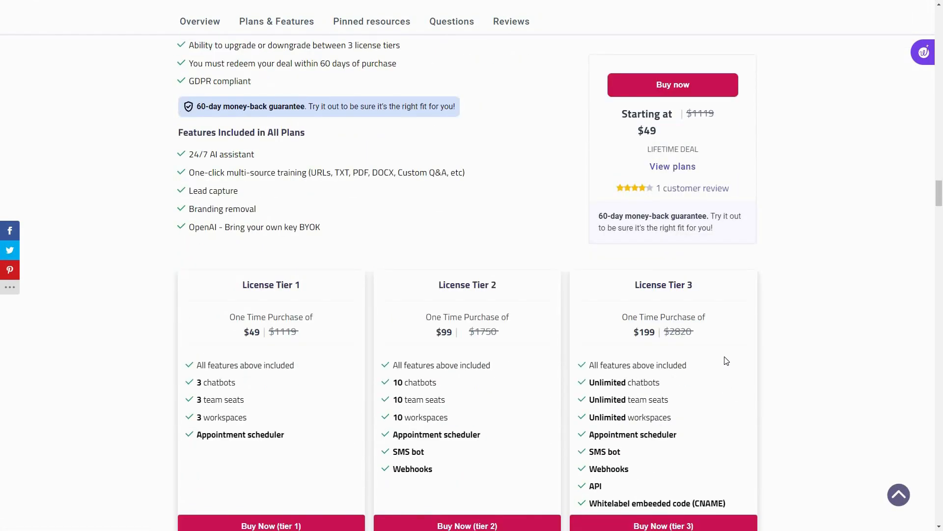
{"action": "scroll", "coordinate": [693, 252], "scroll_direction": "down", "scroll_amount": 1}
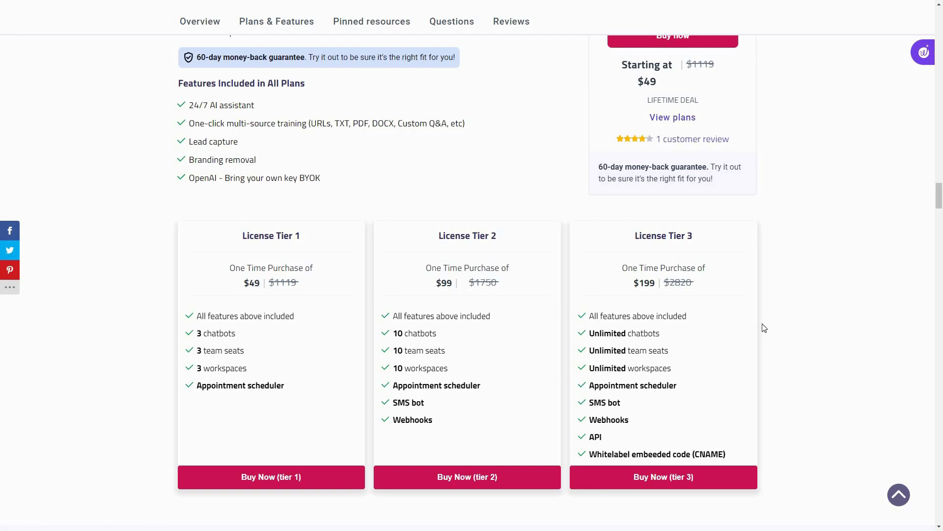
{"action": "scroll", "coordinate": [765, 327], "scroll_direction": "up", "scroll_amount": 5}
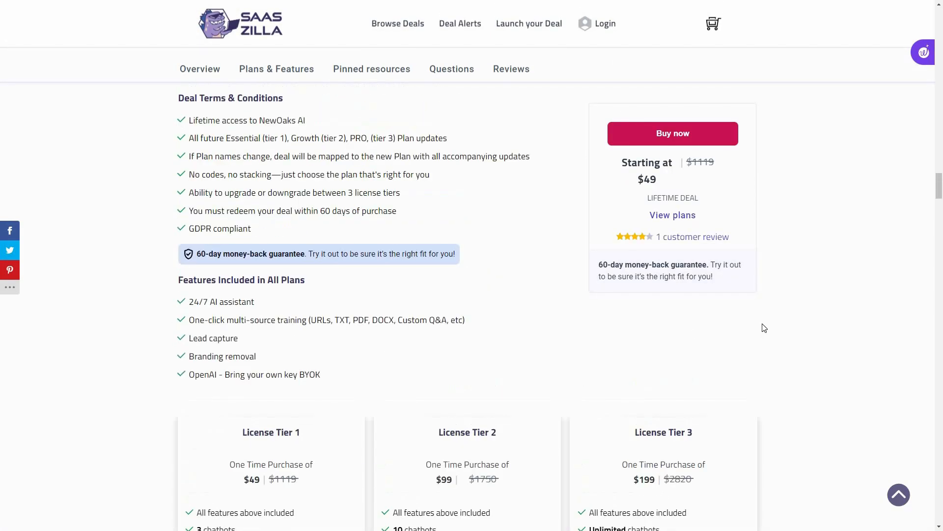
{"action": "scroll", "coordinate": [764, 328], "scroll_direction": "up", "scroll_amount": 4}
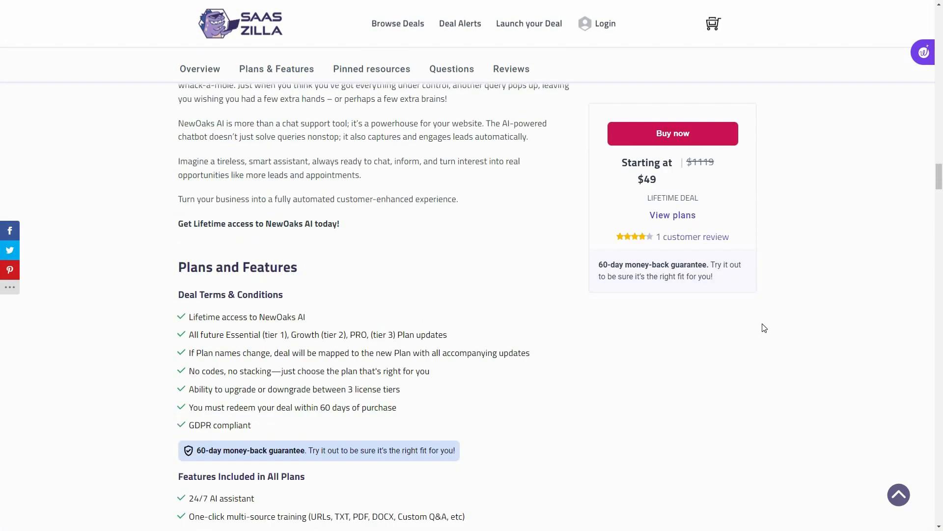
{"action": "scroll", "coordinate": [765, 328], "scroll_direction": "up", "scroll_amount": 5}
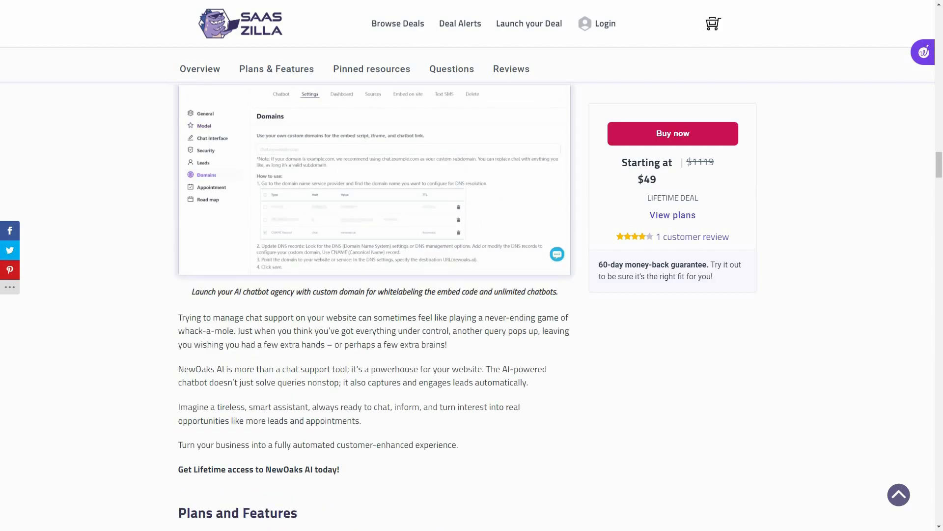
{"action": "scroll", "coordinate": [765, 328], "scroll_direction": "up", "scroll_amount": 4}
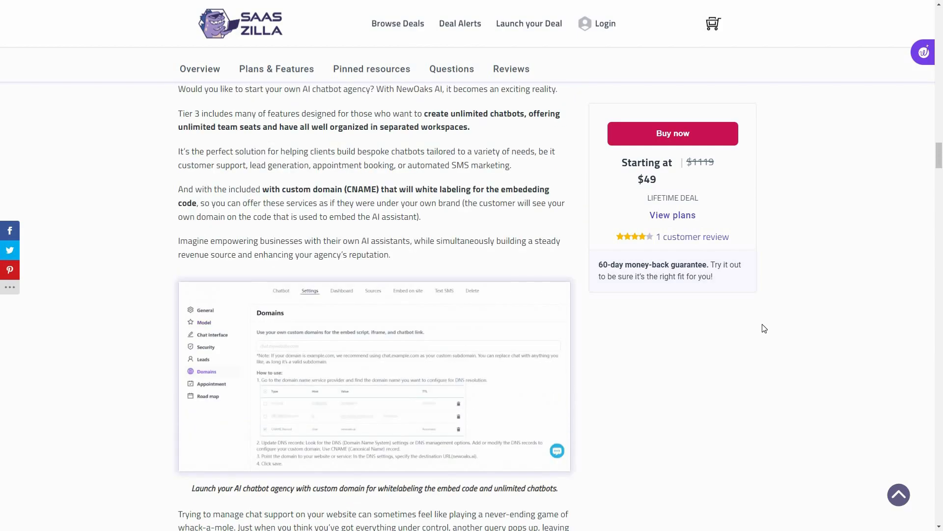